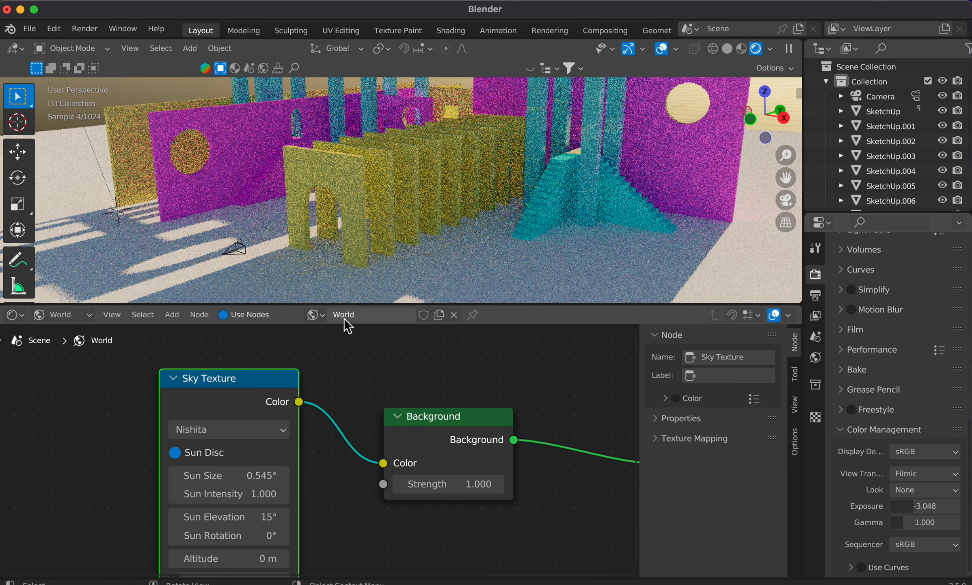
Step: Enlarge the 3D viewport above the node editor and set the Sky Texture's sun size to 0.1°
drag(356, 304, 355, 379)
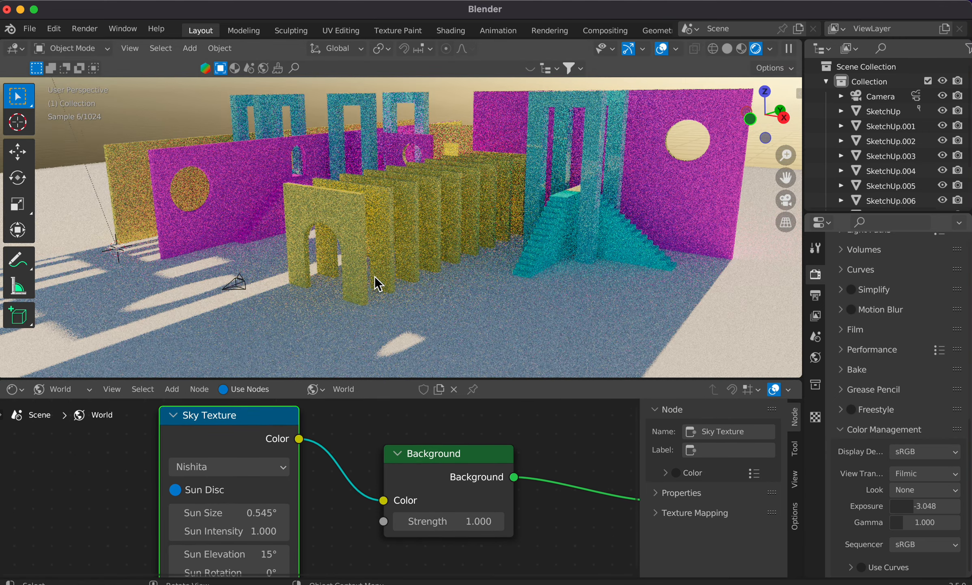
scroll(365, 282, down, 5)
scroll(365, 281, up, 5)
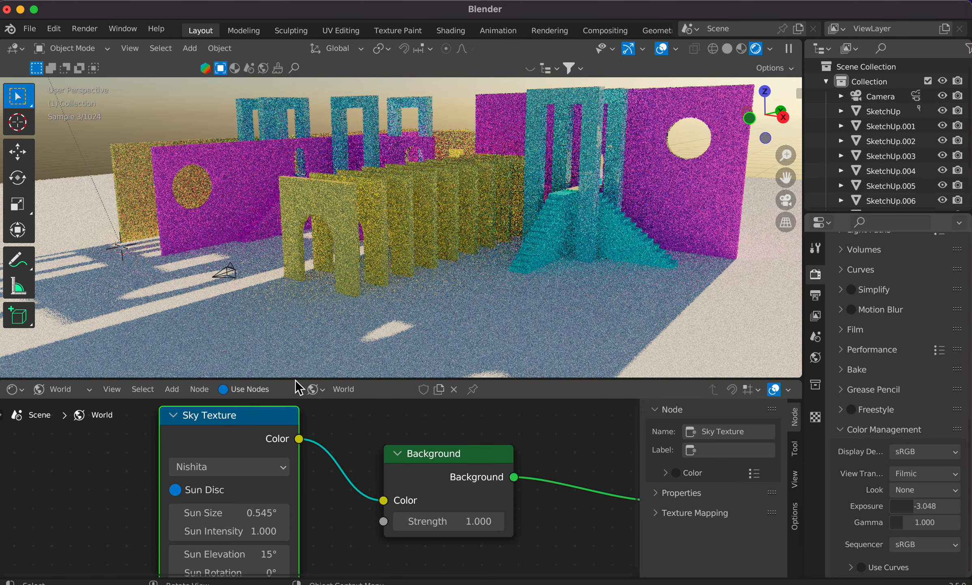
click(264, 515)
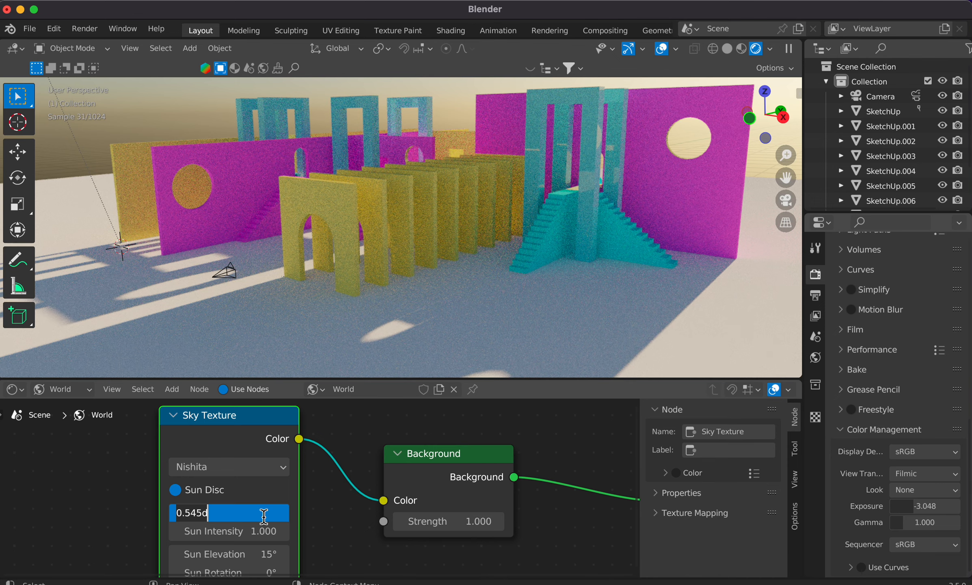
text(.1)
key(Return)
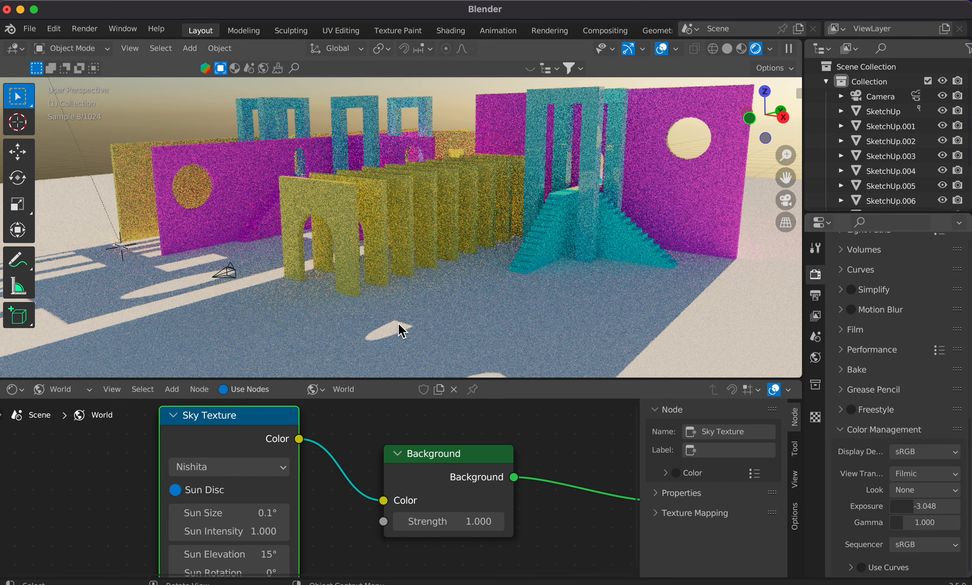
Step: Set the Sky Texture's sun size to 20° to soften the shadows
click(265, 513)
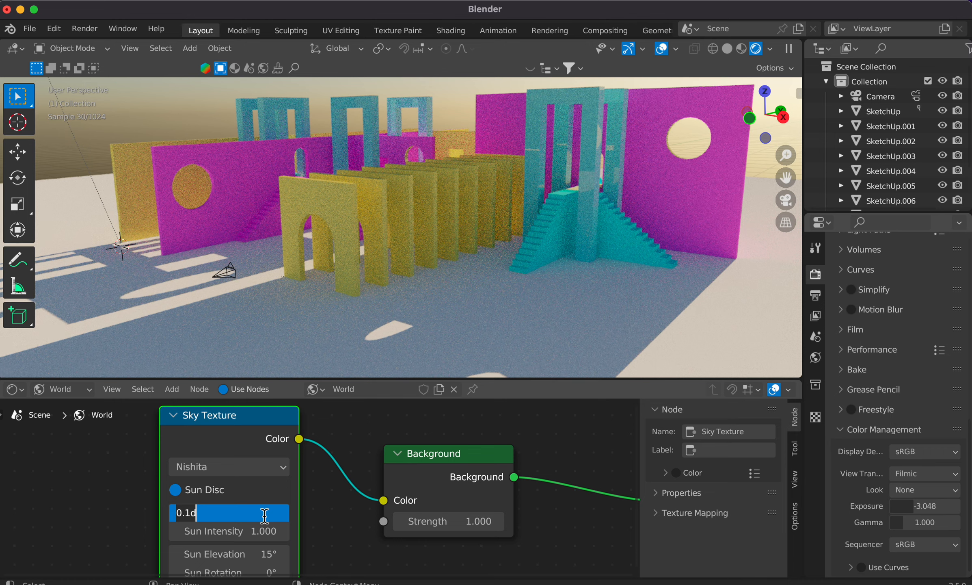
text(20)
key(Return)
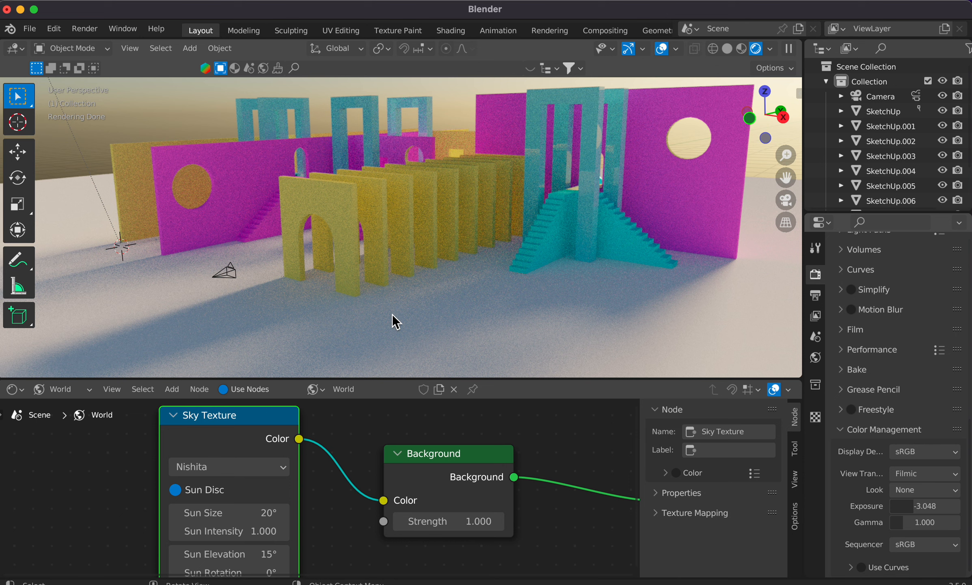
Step: Set the Sky Texture's sun rotation to 100°
scroll(242, 505, down, 1)
scroll(242, 505, down, 5)
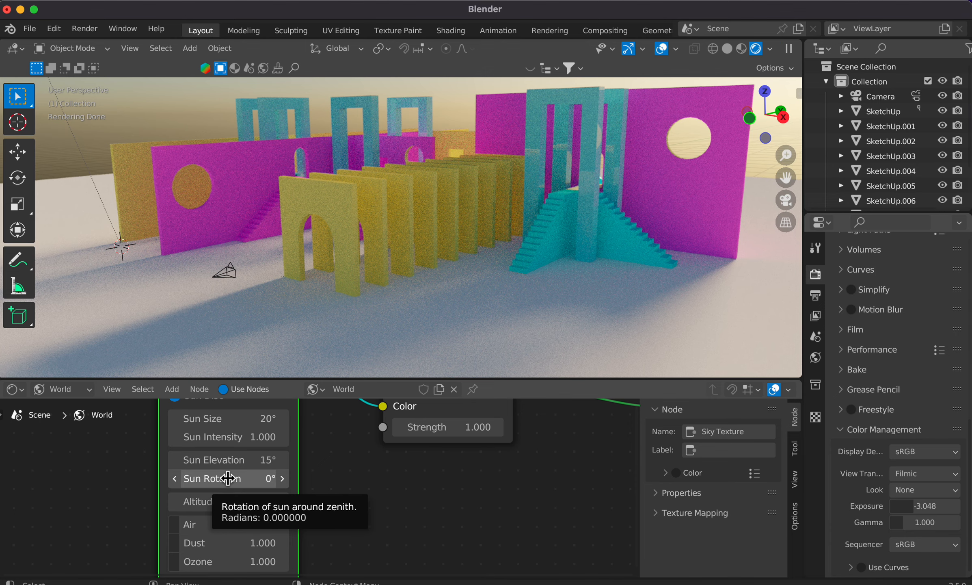
click(228, 479)
drag(228, 479, 431, 478)
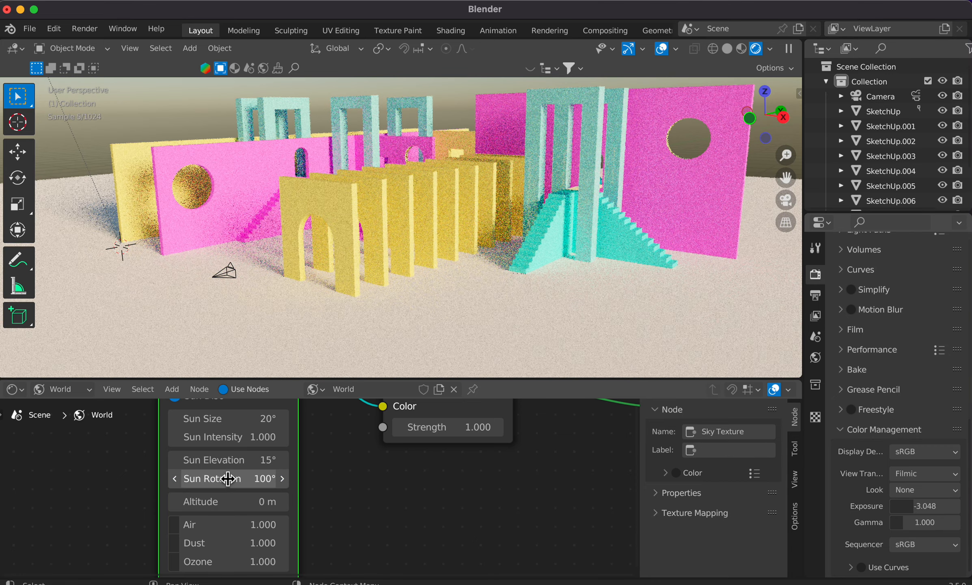
Step: View the front of the yellow arches up close and set the sun size to 0.1° for sharp shadows
middle_drag(228, 479, 267, 500)
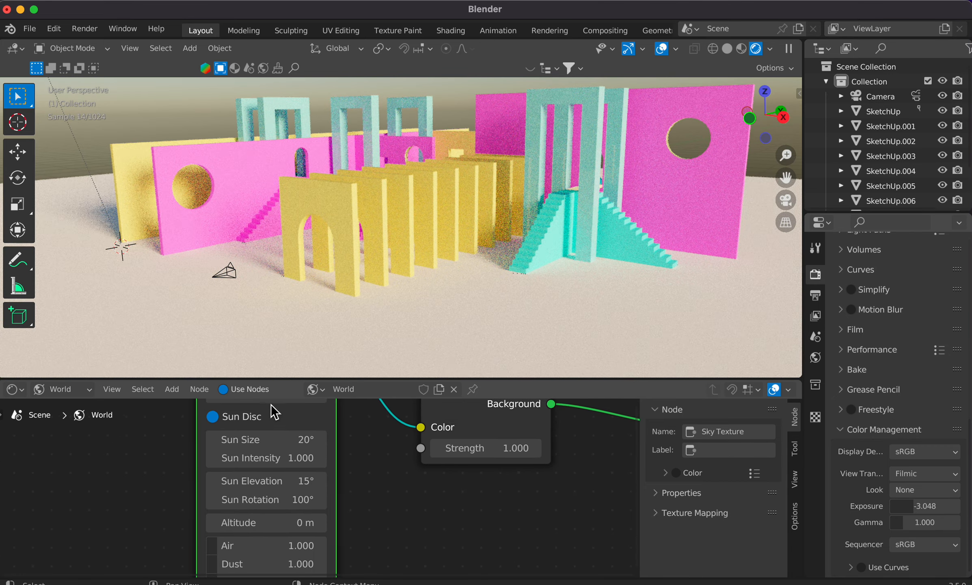
scroll(257, 294, left, 5)
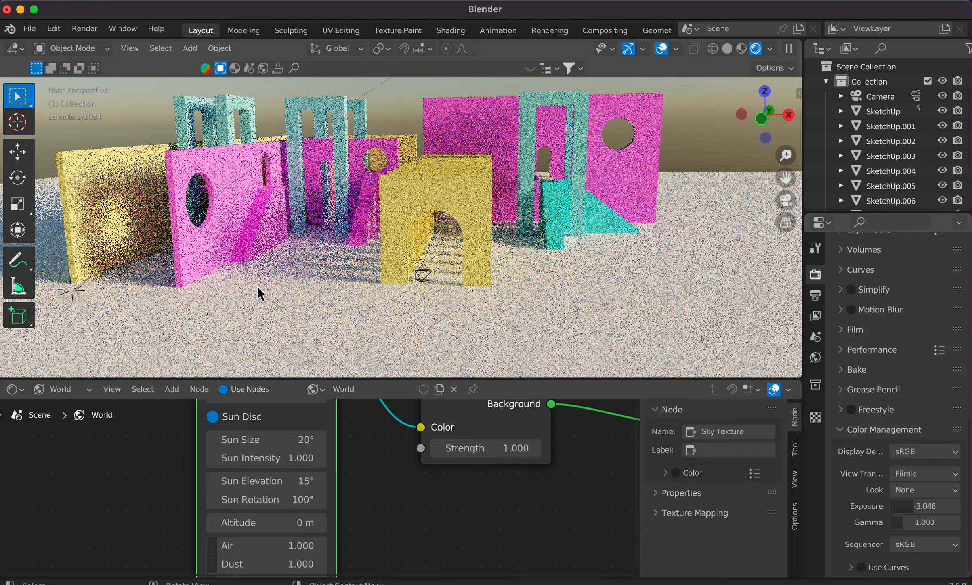
scroll(269, 250, up, 4)
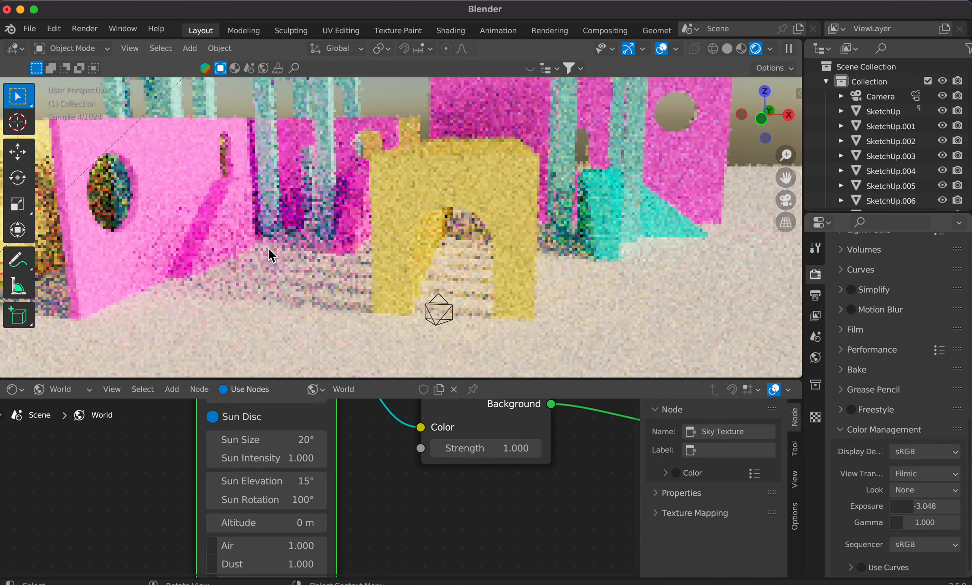
scroll(268, 248, up, 5)
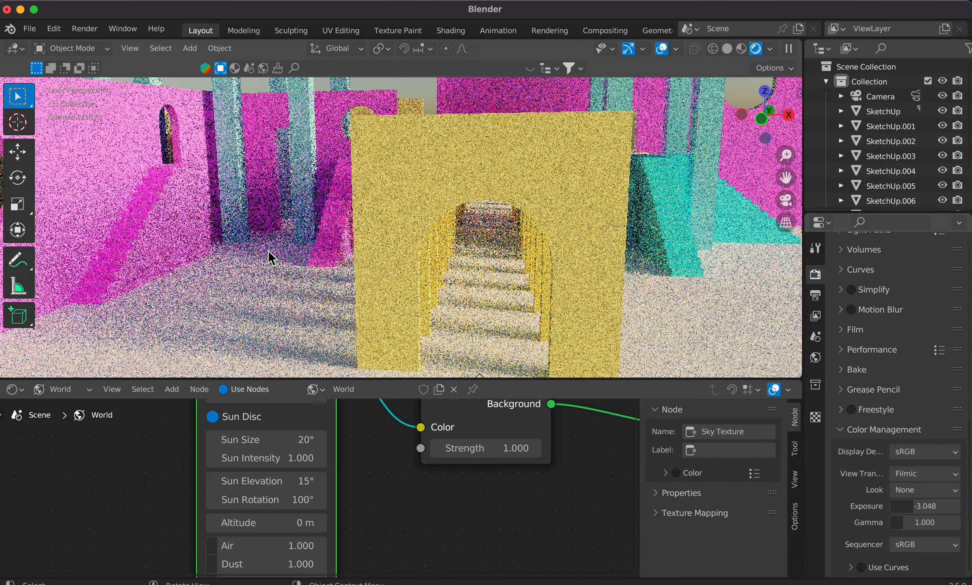
drag(245, 256, 283, 266)
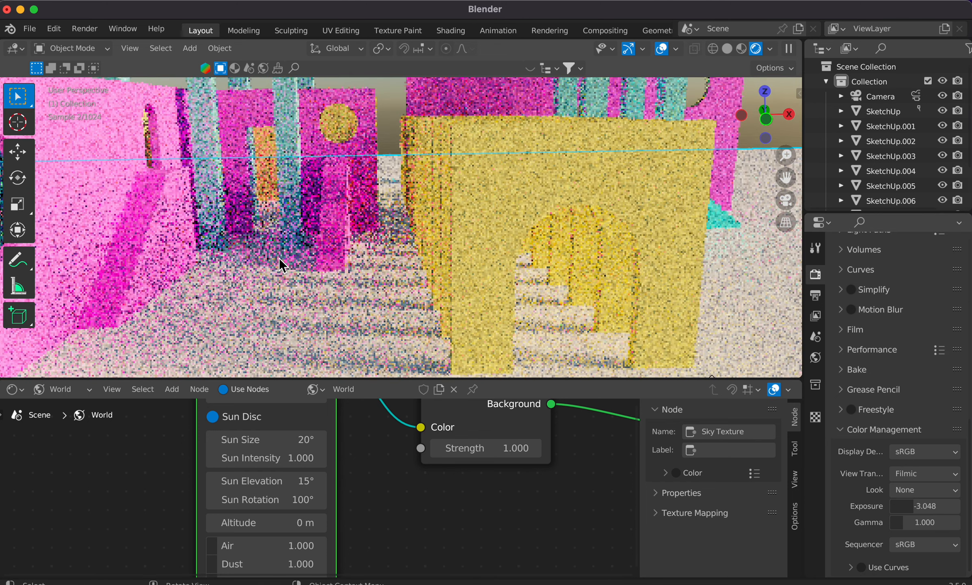
scroll(278, 258, down, 3)
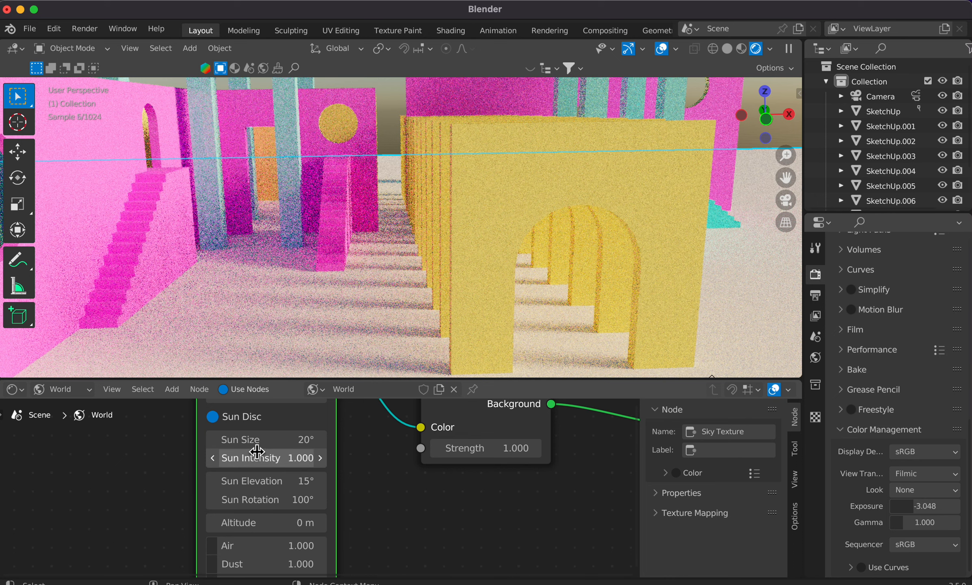
click(255, 442)
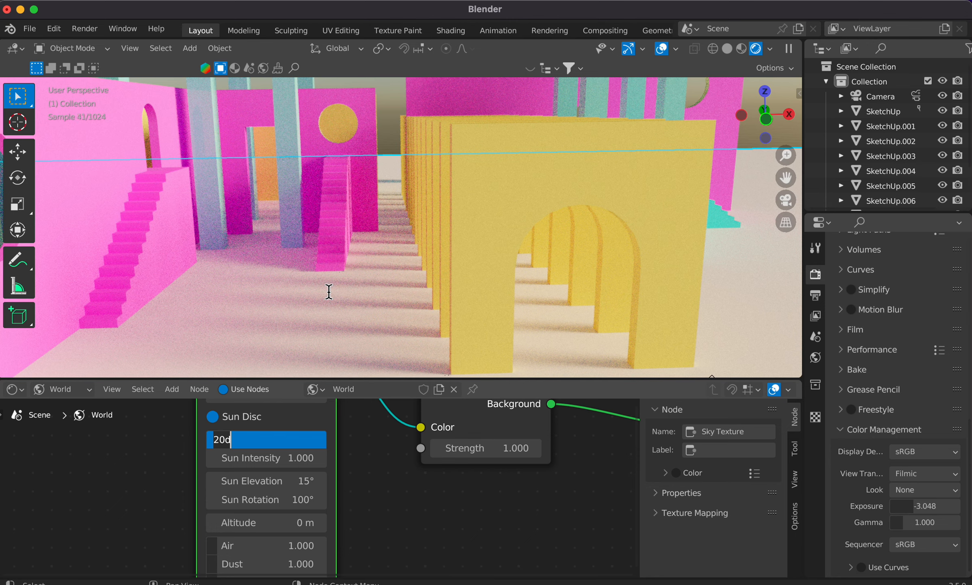
key(BackSpace)
key(BackSpace)
key(BackSpace)
text(.1)
key(Return)
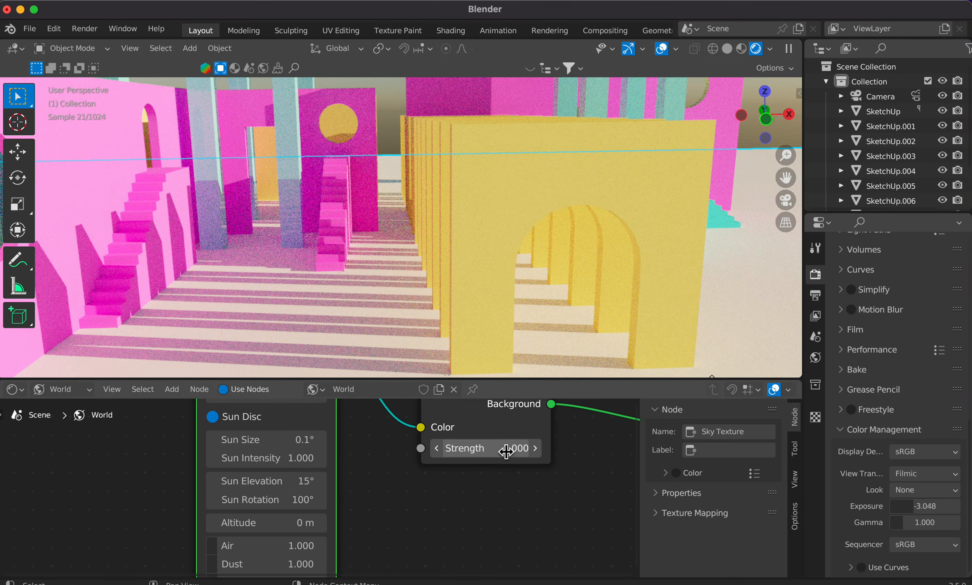
Step: Adjust the Sky Texture's sun elevation to 10.4° and sun rotation to 68.4°
scroll(493, 484, down, 3)
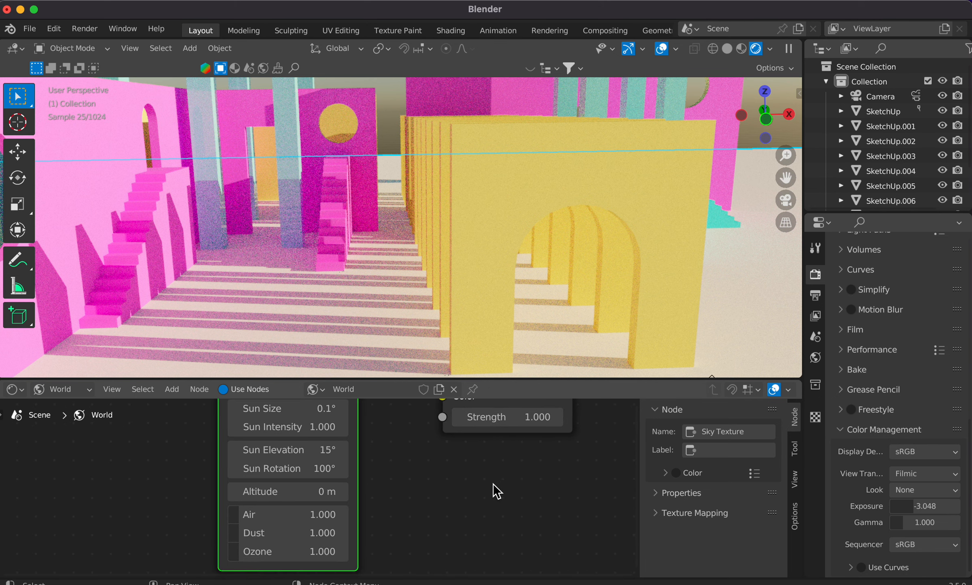
scroll(493, 483, up, 3)
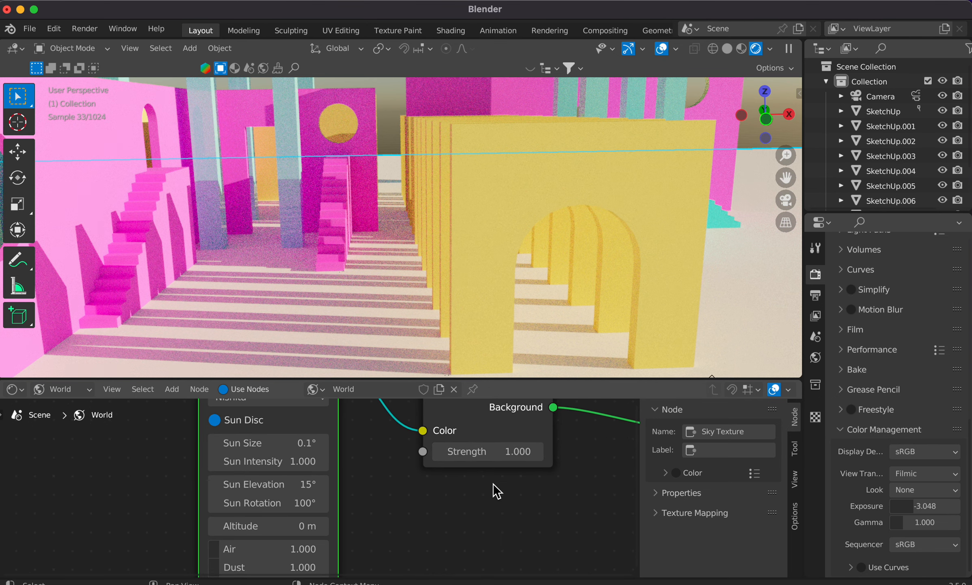
scroll(493, 483, down, 2)
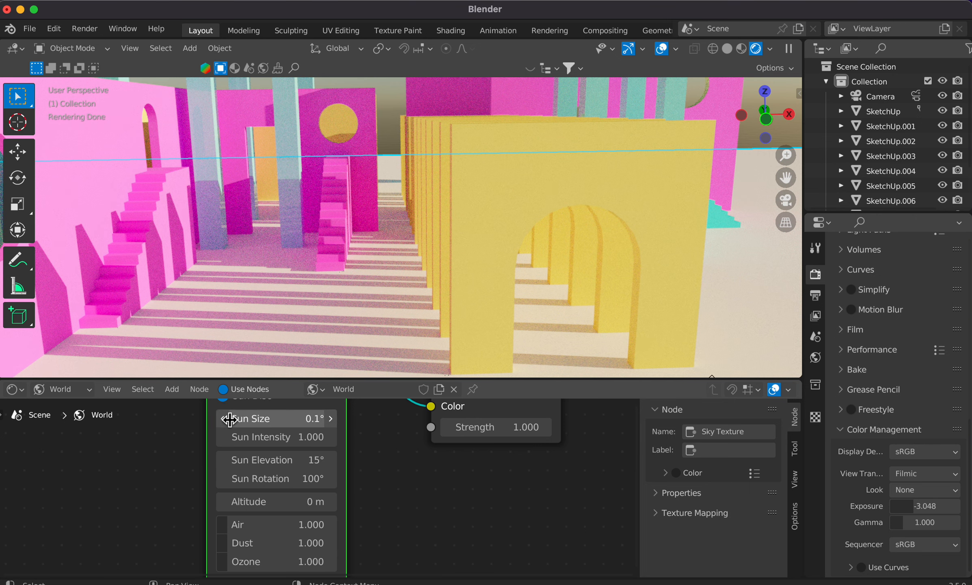
mouse_move(268, 476)
mouse_down()
mouse_move(288, 476)
mouse_move(211, 476)
mouse_move(268, 479)
mouse_move(249, 460)
mouse_move(259, 460)
mouse_up()
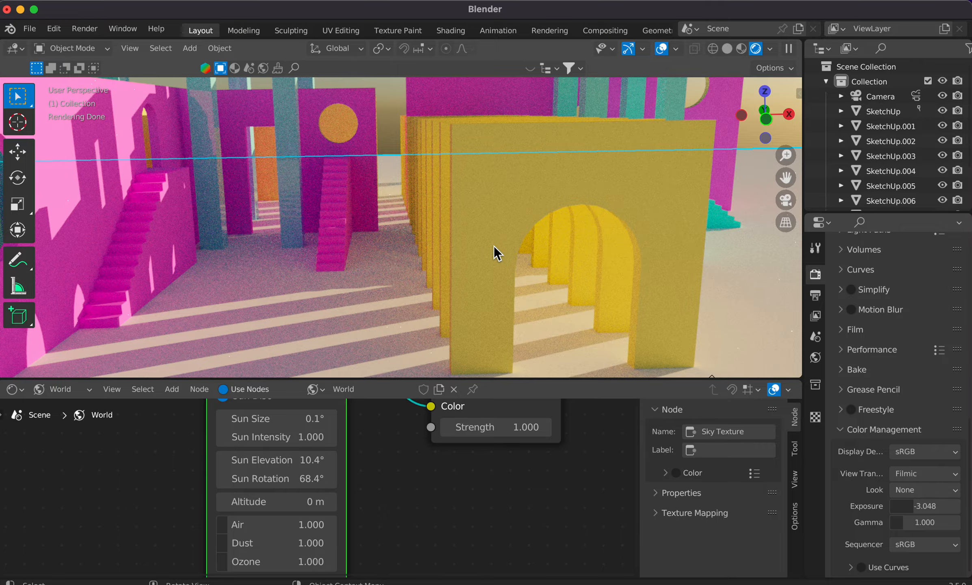
Step: With the sky and whole scene in view, lower the Sky Texture's air density to 0 and restore it to 1
scroll(494, 246, right, 10)
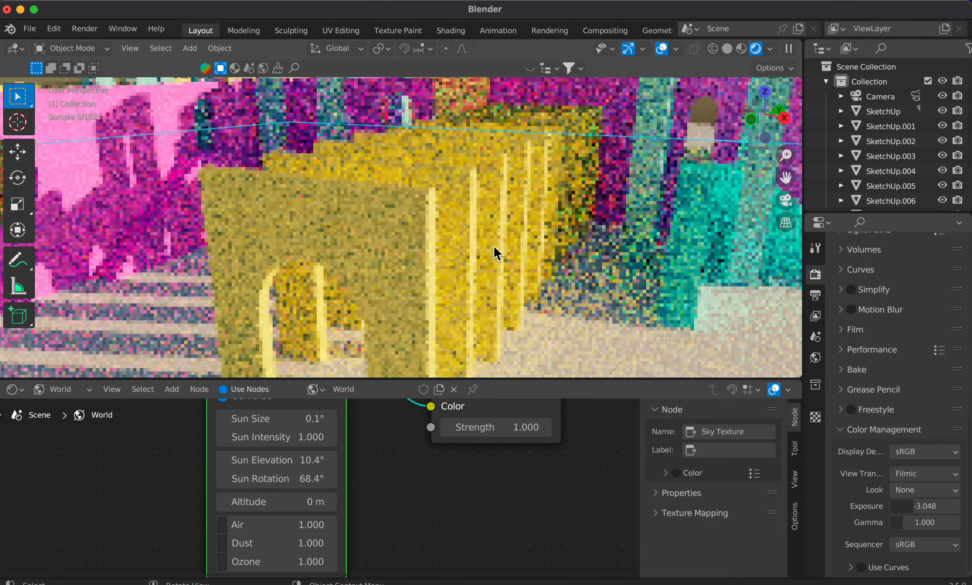
scroll(494, 246, right, 10)
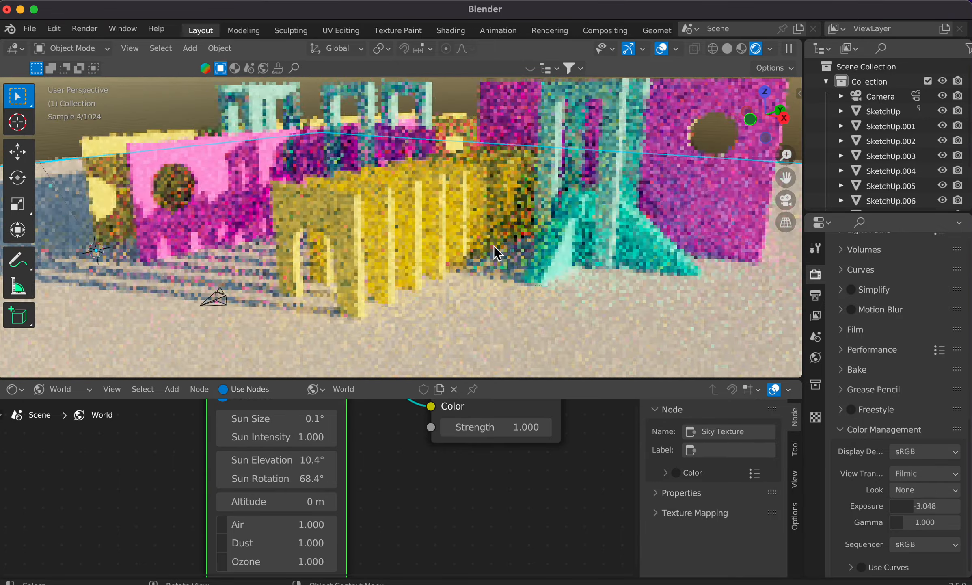
scroll(494, 245, right, 10)
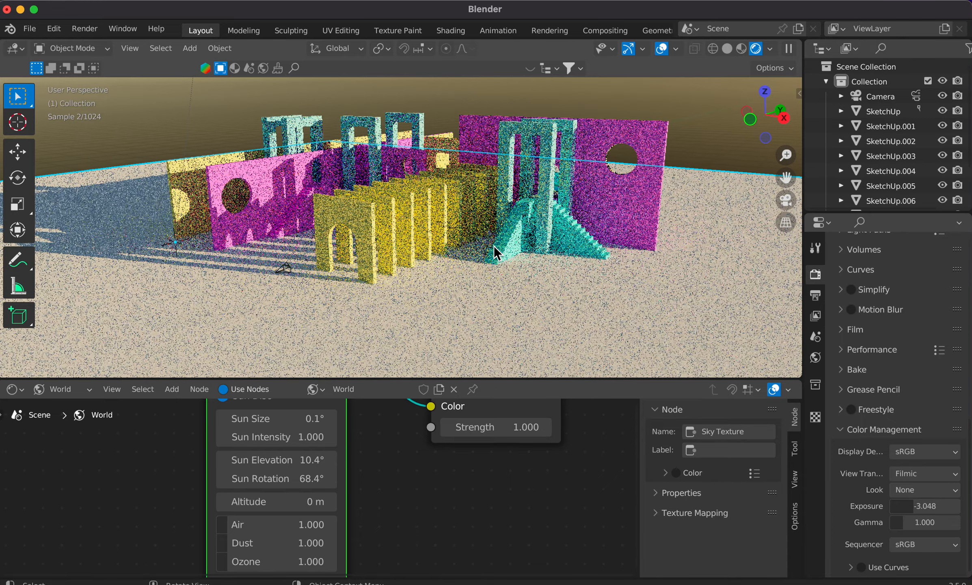
scroll(494, 245, up, 10)
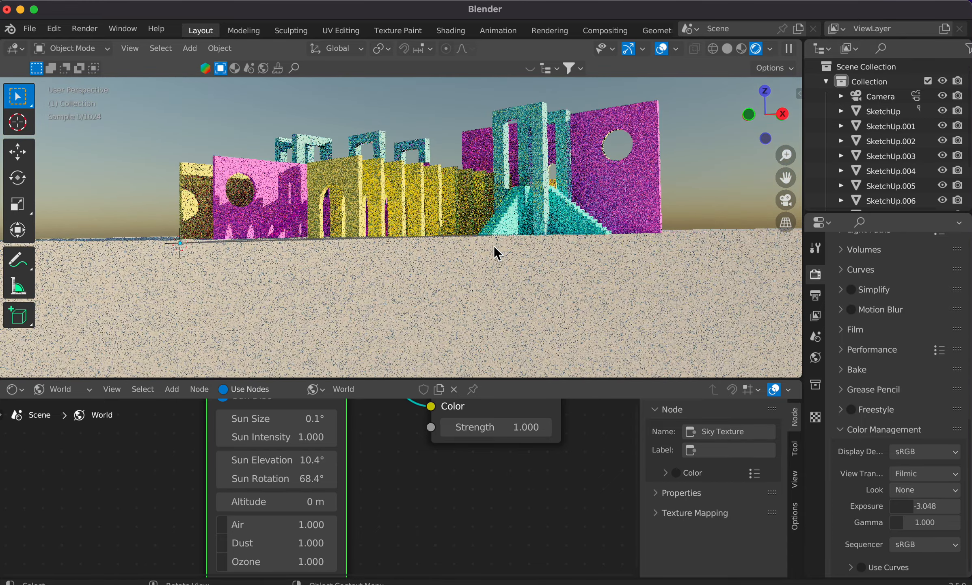
scroll(494, 245, up, 2)
scroll(494, 245, down, 2)
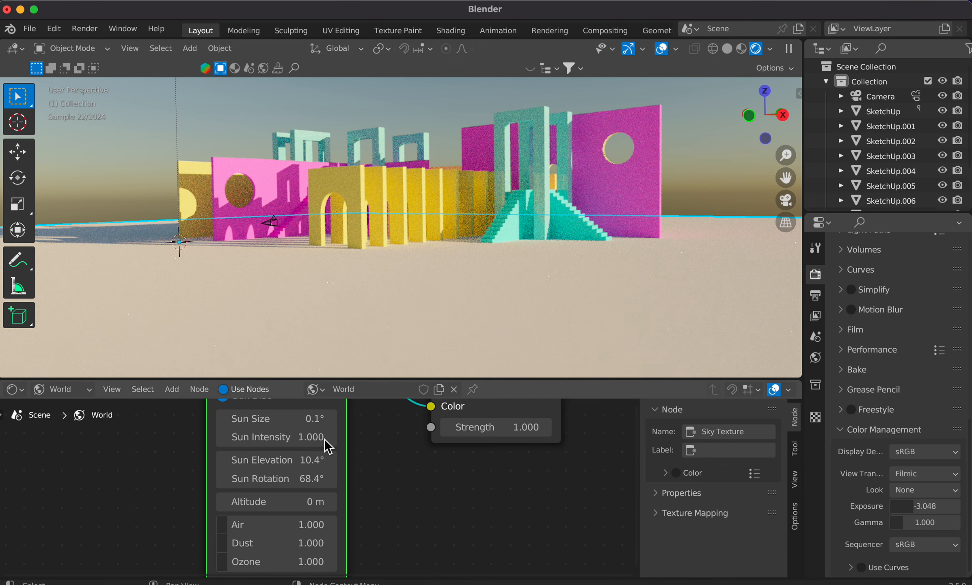
drag(250, 530, 216, 524)
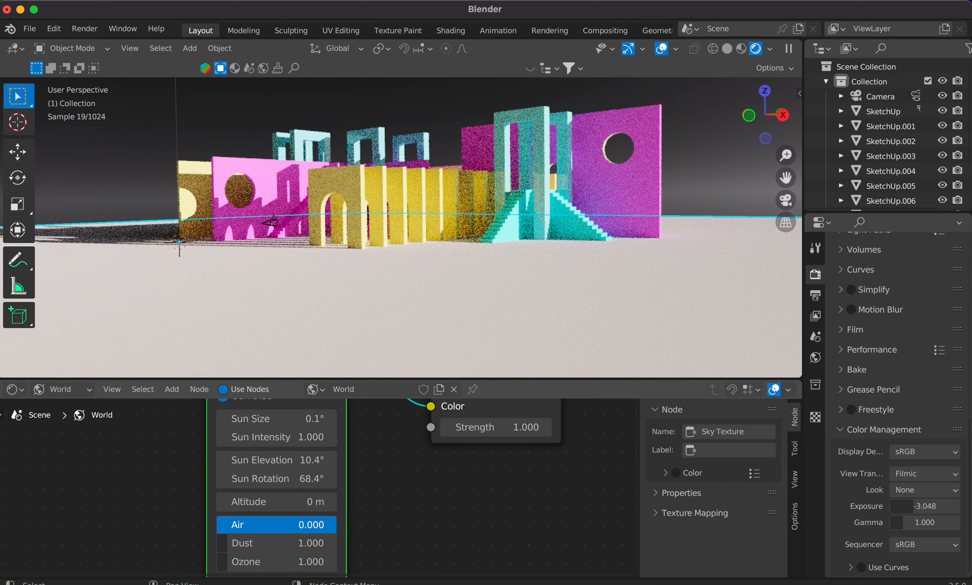
drag(216, 524, 229, 525)
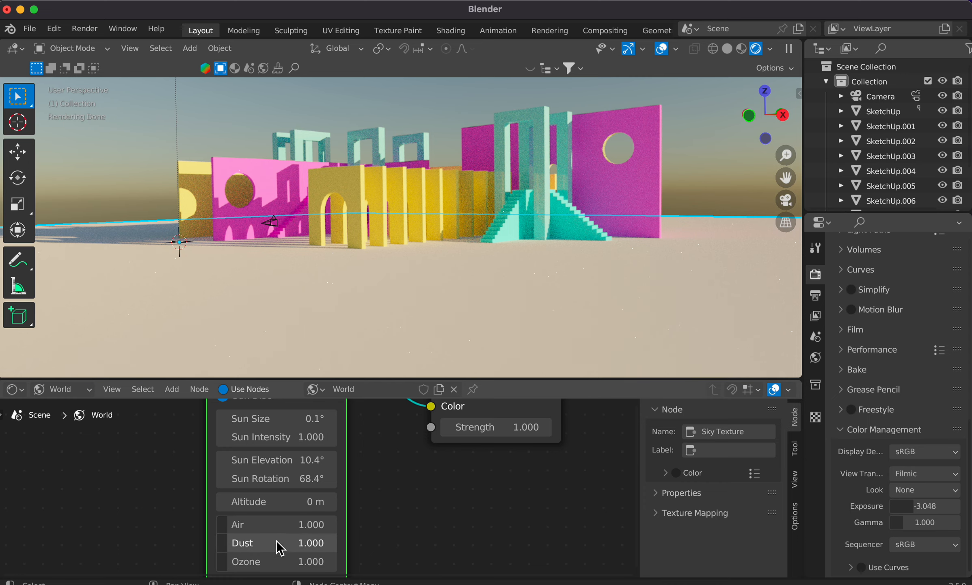
Step: Lower the Sky Texture's dust density to 0 and raise its ozone density to 5.070
mouse_move(280, 548)
mouse_down()
mouse_move(333, 548)
mouse_move(215, 544)
mouse_move(257, 562)
mouse_move(337, 562)
mouse_move(216, 561)
mouse_move(278, 561)
mouse_up()
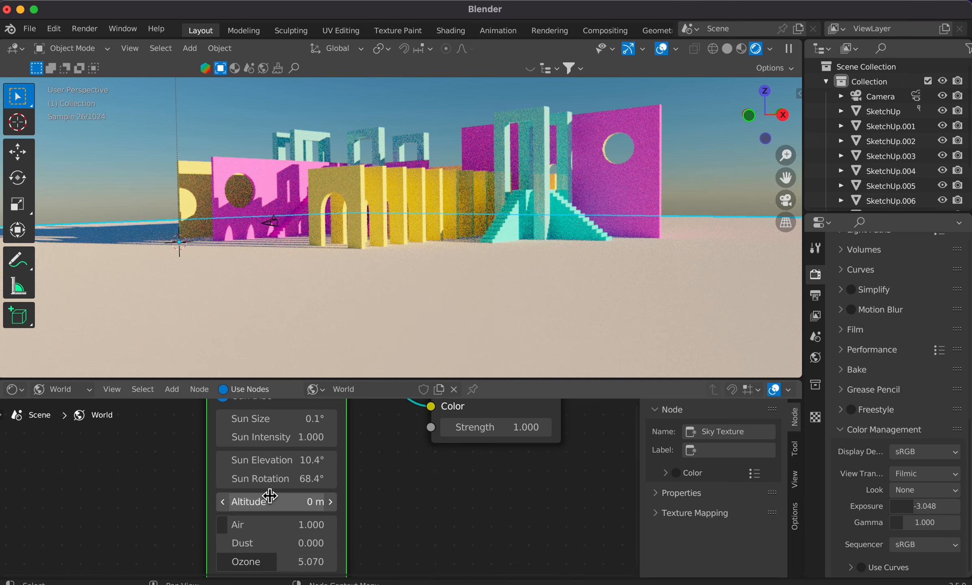
Step: Set the Sky Texture's altitude to 8000 m
mouse_move(271, 497)
mouse_down()
mouse_move(281, 499)
mouse_move(269, 502)
mouse_up()
click(305, 500)
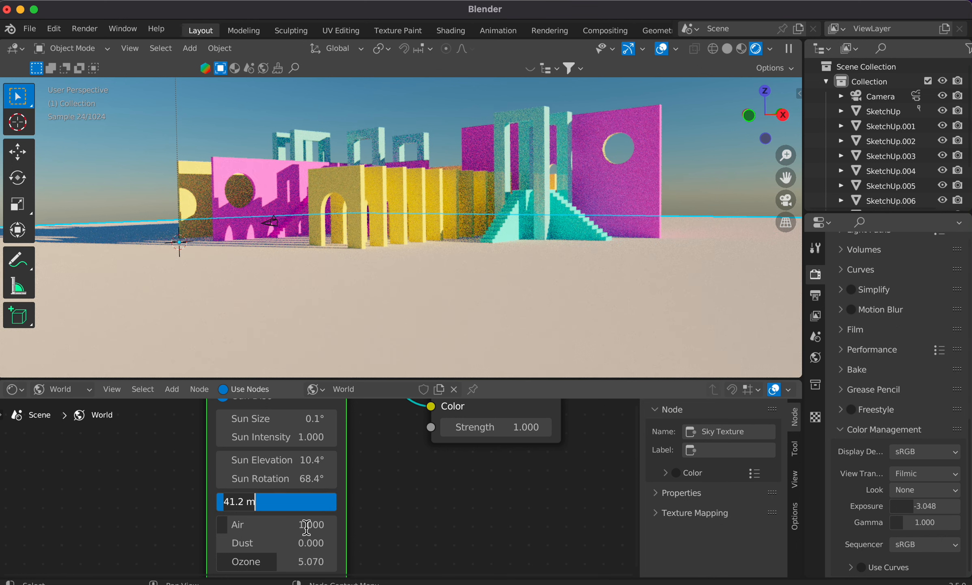
key(BackSpace)
text(80)
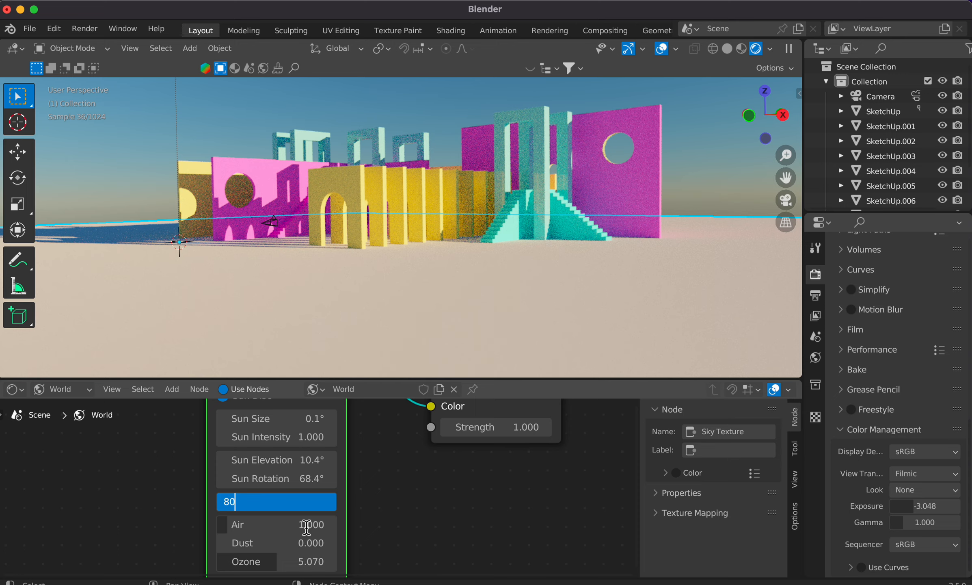
text(00)
key(Return)
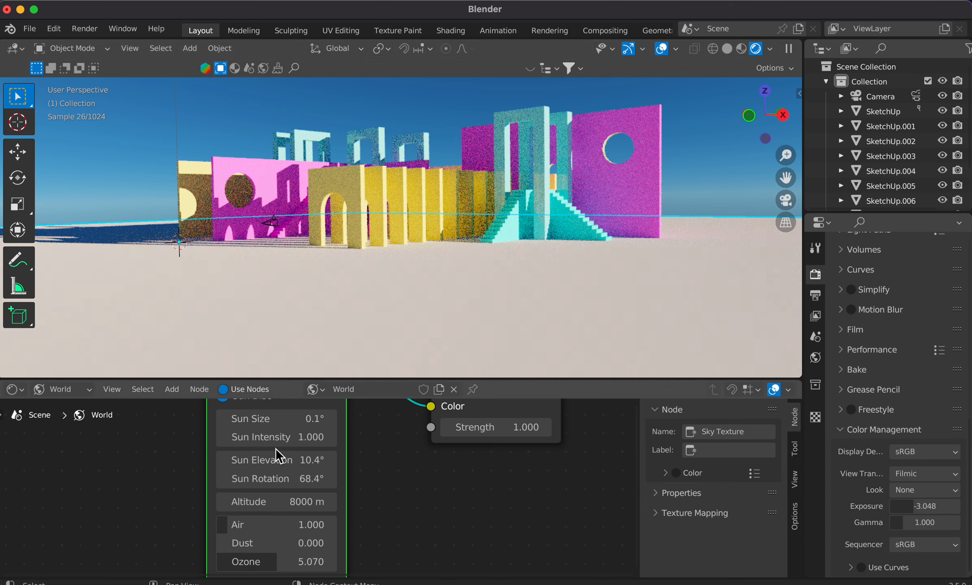
Step: Set the Sky Texture's altitude to 4000 m
click(293, 502)
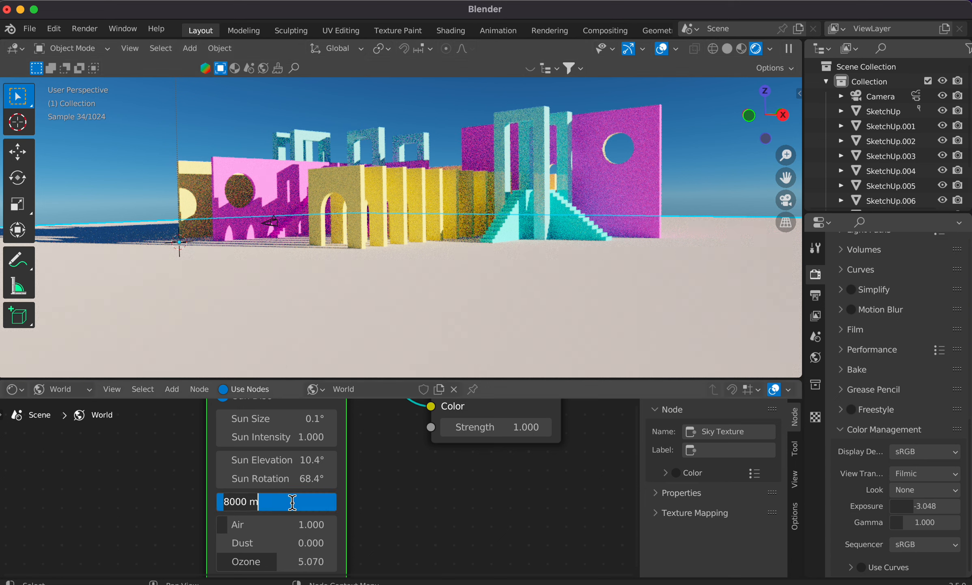
key(BackSpace)
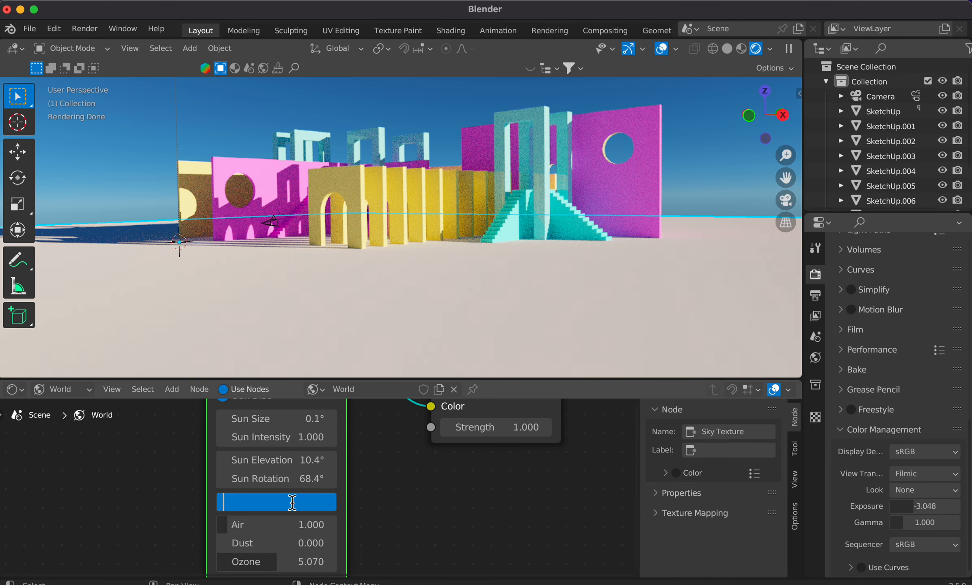
text(4000)
key(Return)
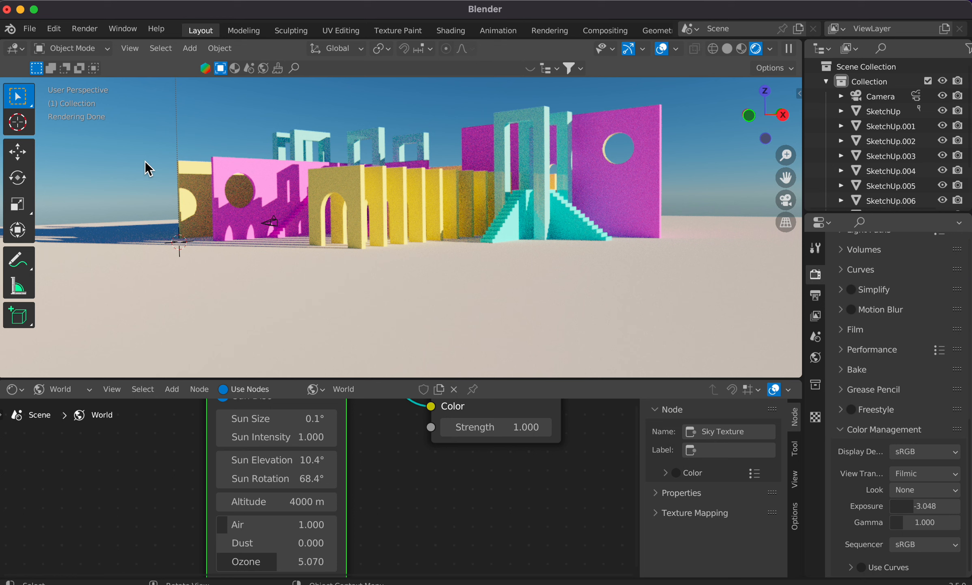
Step: Look through the scene camera in the main view and turn the World node editor area into a second 3D viewport
click(271, 224)
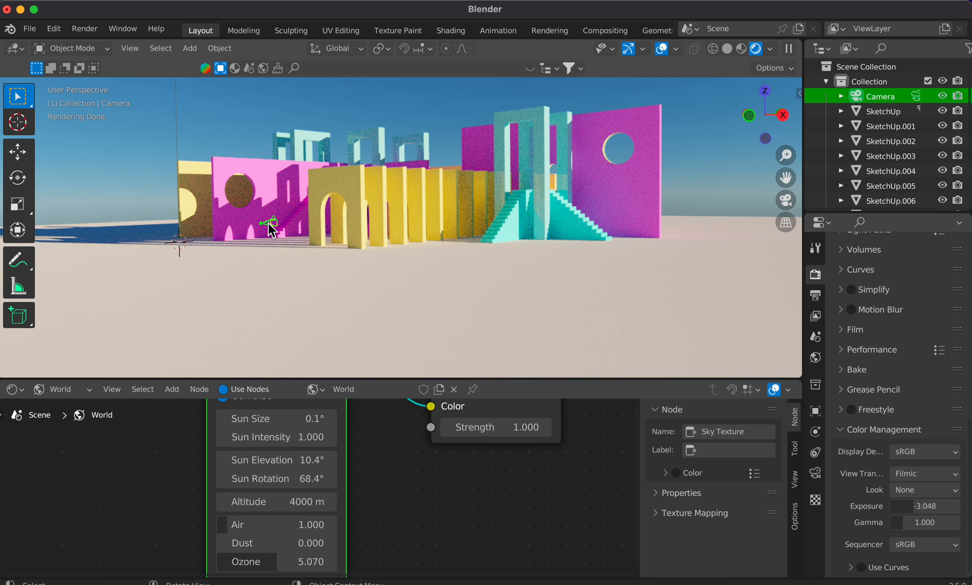
click(787, 202)
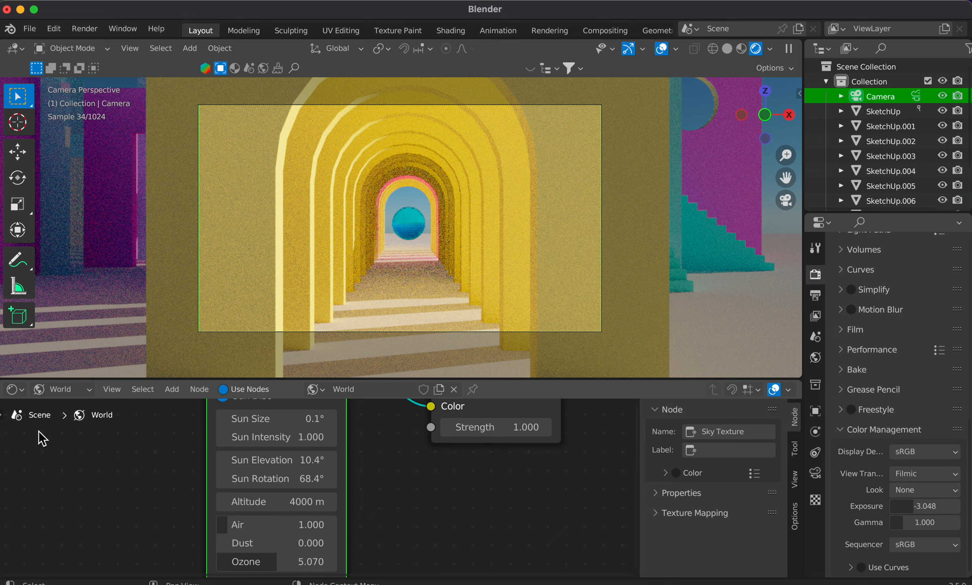
click(17, 390)
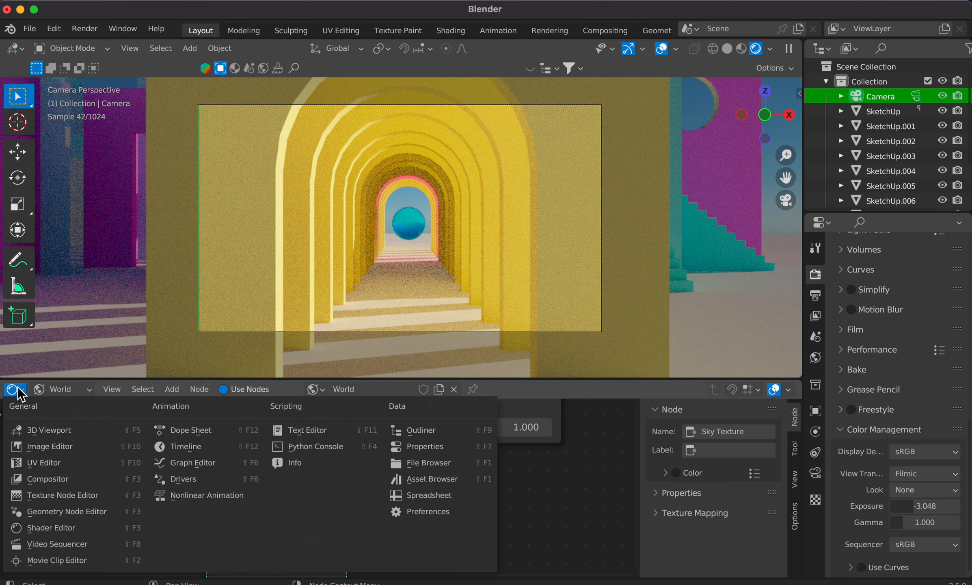
click(48, 436)
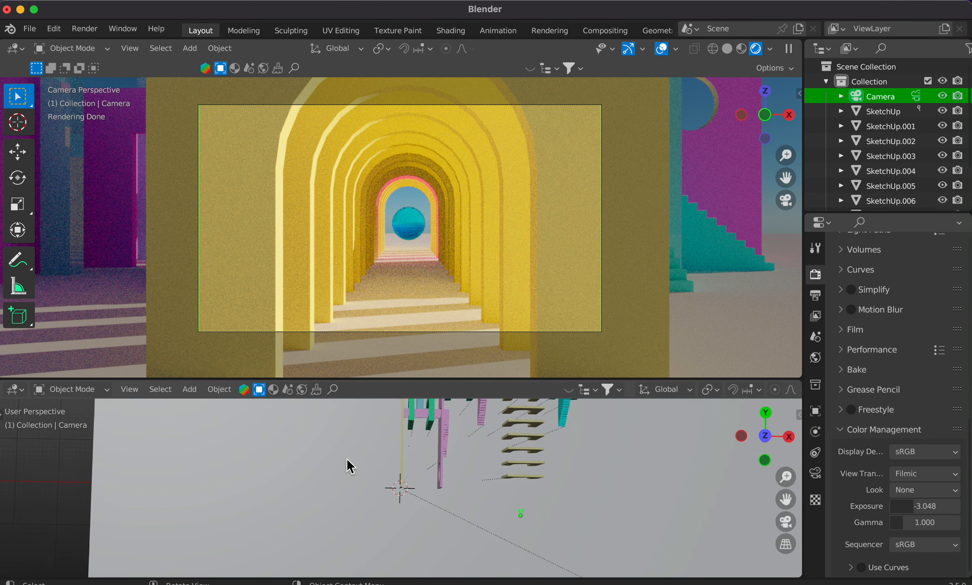
Step: Move the camera about 0.7 m along the global Y axis towards the row of yellow arches
scroll(348, 458, down, 4)
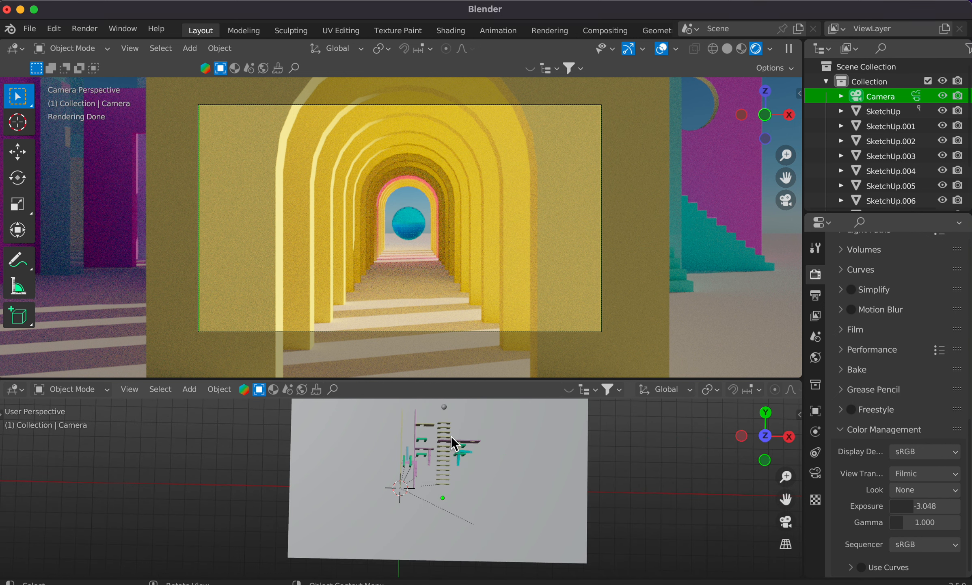
scroll(491, 453, up, 3)
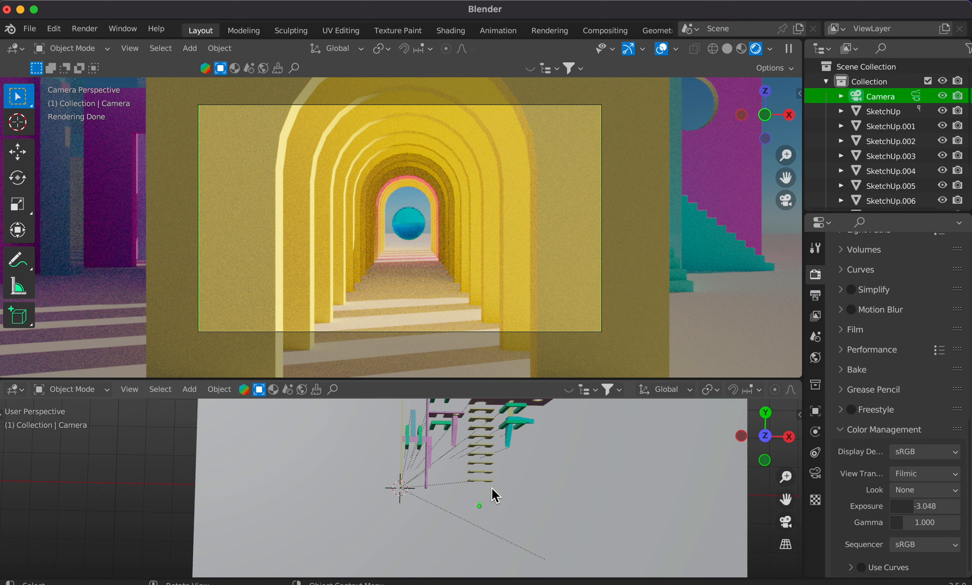
click(18, 152)
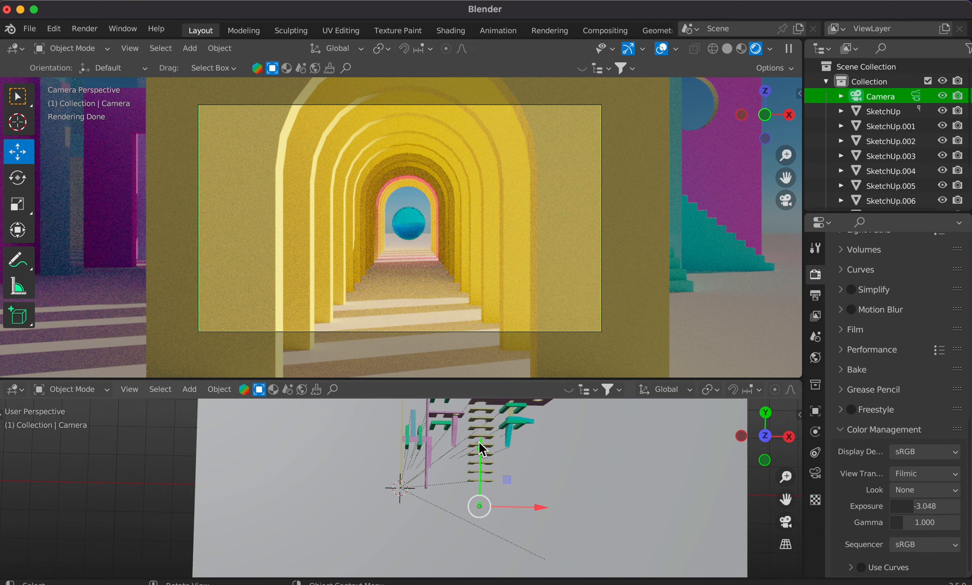
drag(480, 450, 480, 432)
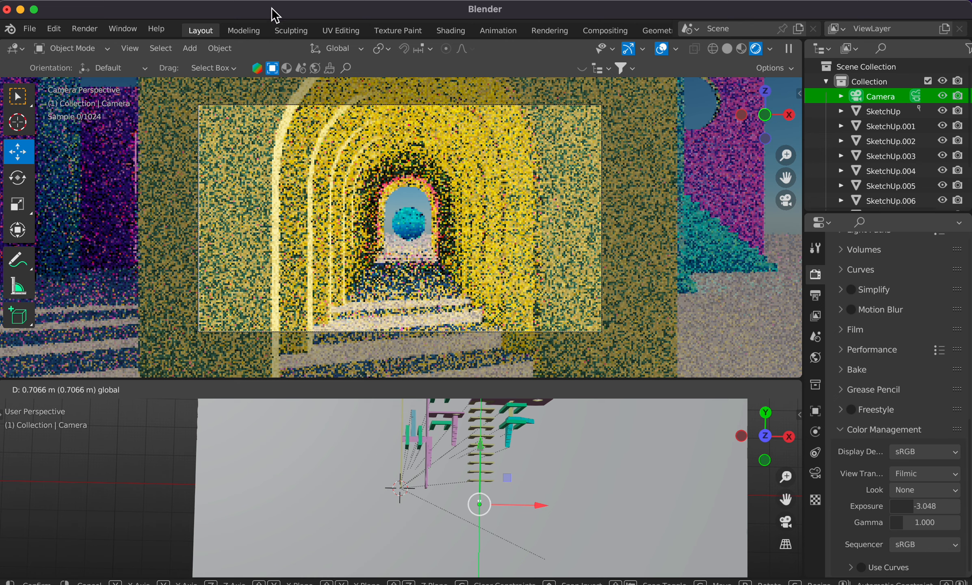
mouse_move(273, 9)
mouse_down()
mouse_move(308, 122)
mouse_move(275, 4)
mouse_up()
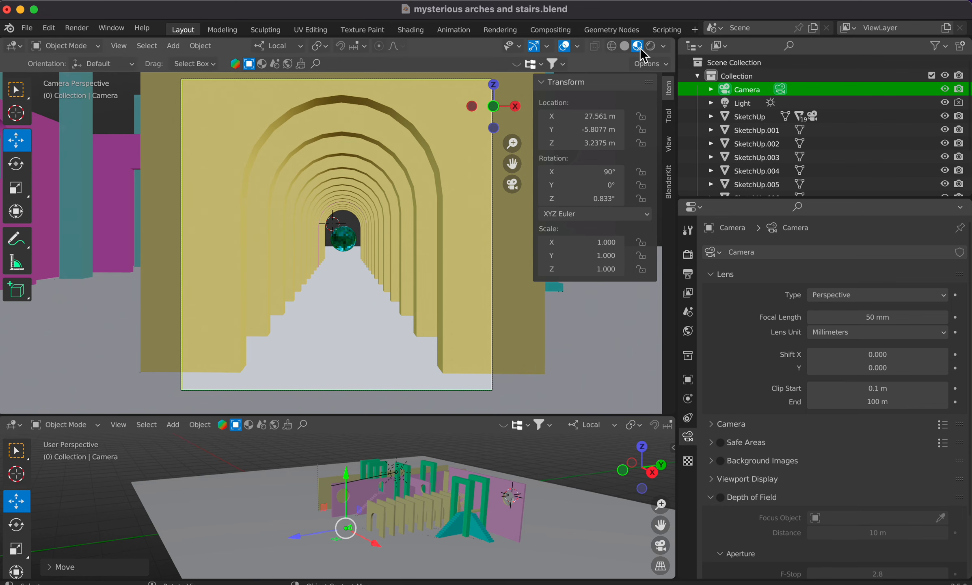
Step: Show the camera view in solid shading and pull the camera straight back from the arches to a Y location of about -7.15 m
click(625, 47)
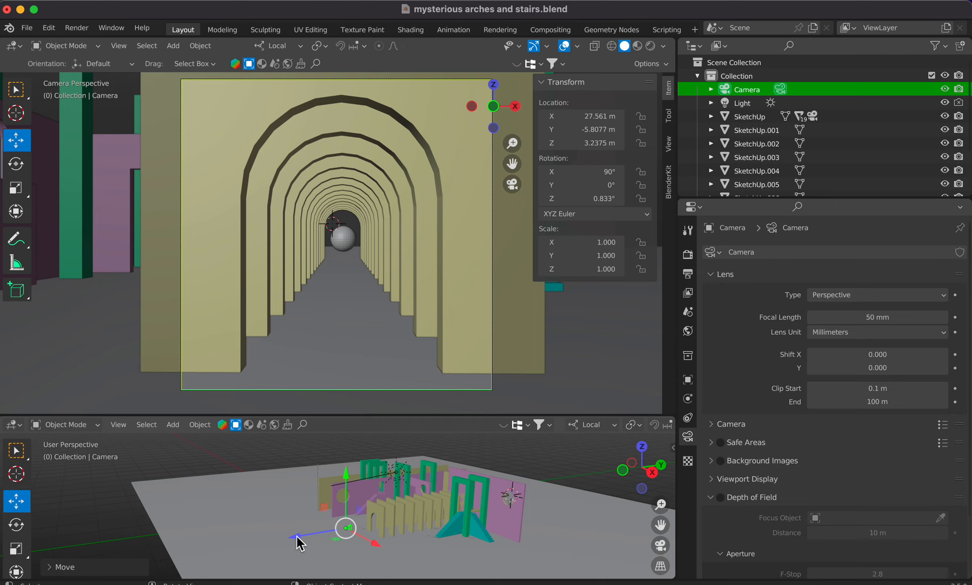
drag(300, 542, 289, 524)
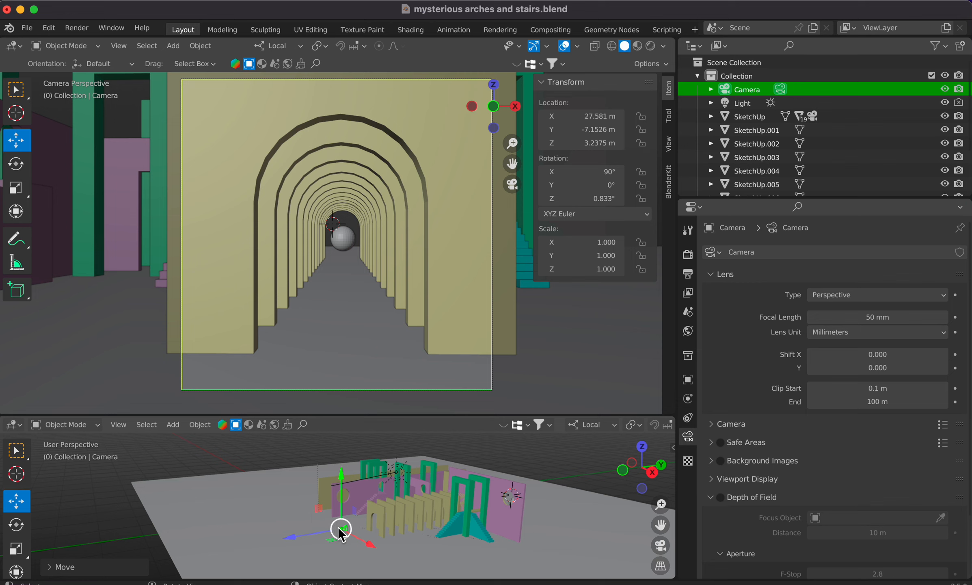
Step: Reselect the camera object, then hide its transform values and show them again
click(745, 97)
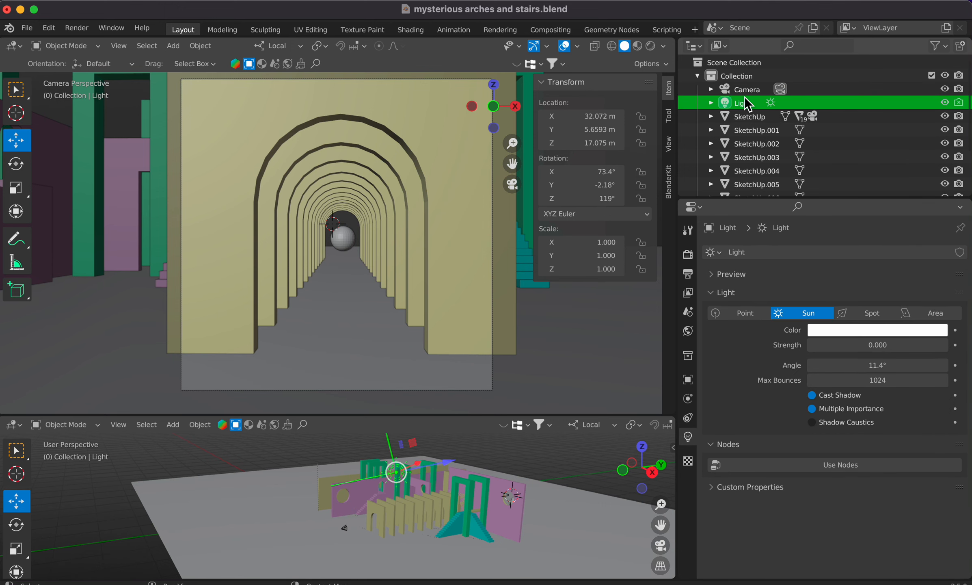
click(745, 90)
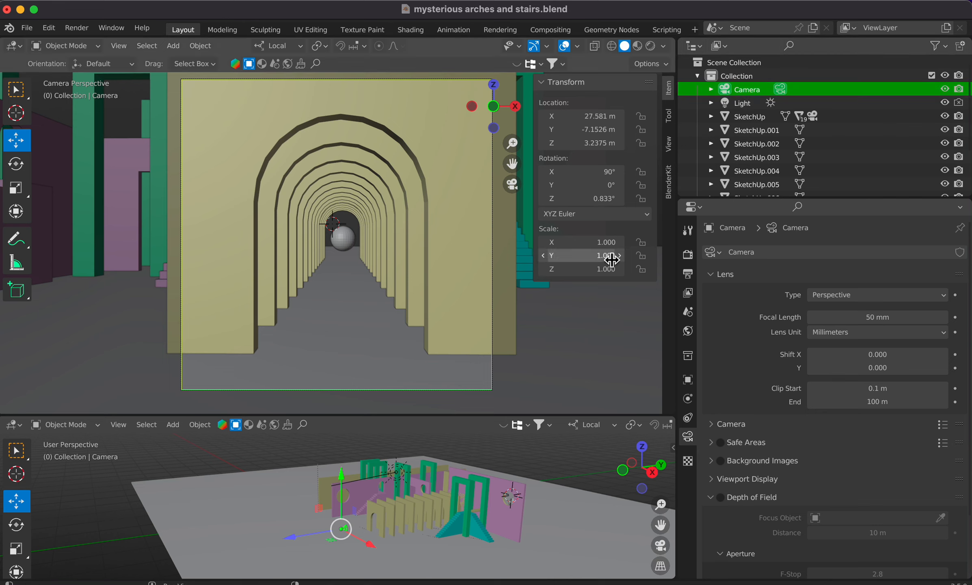
key(n)
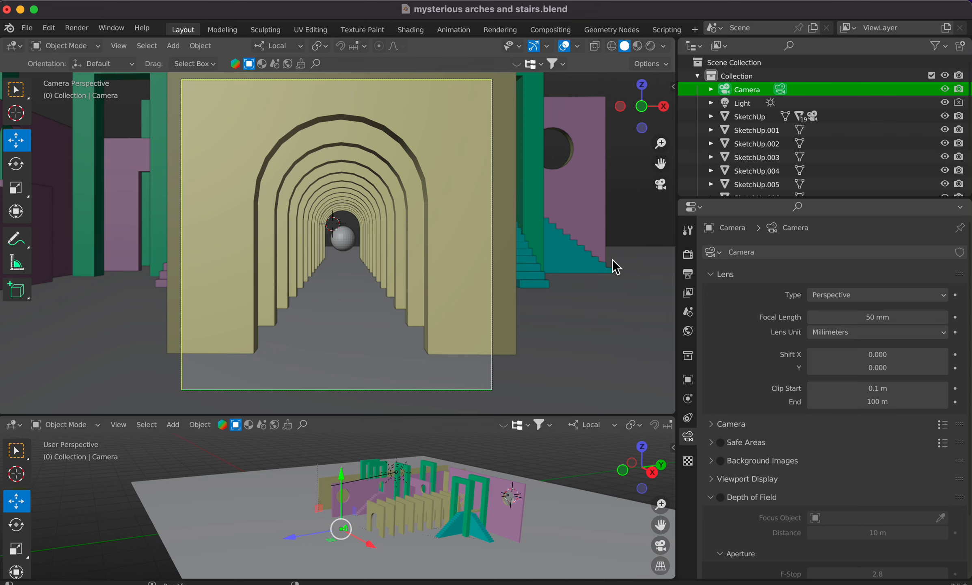
key(n)
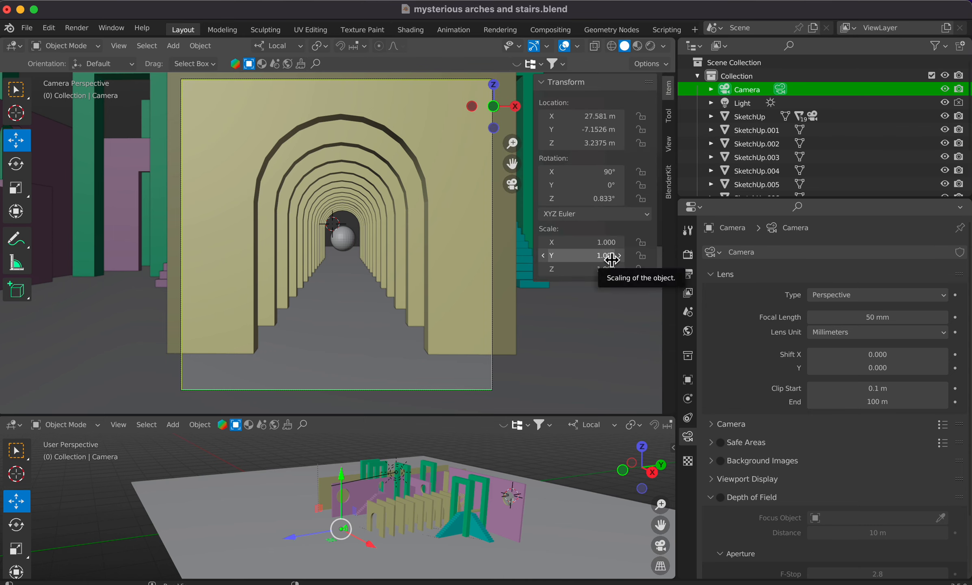
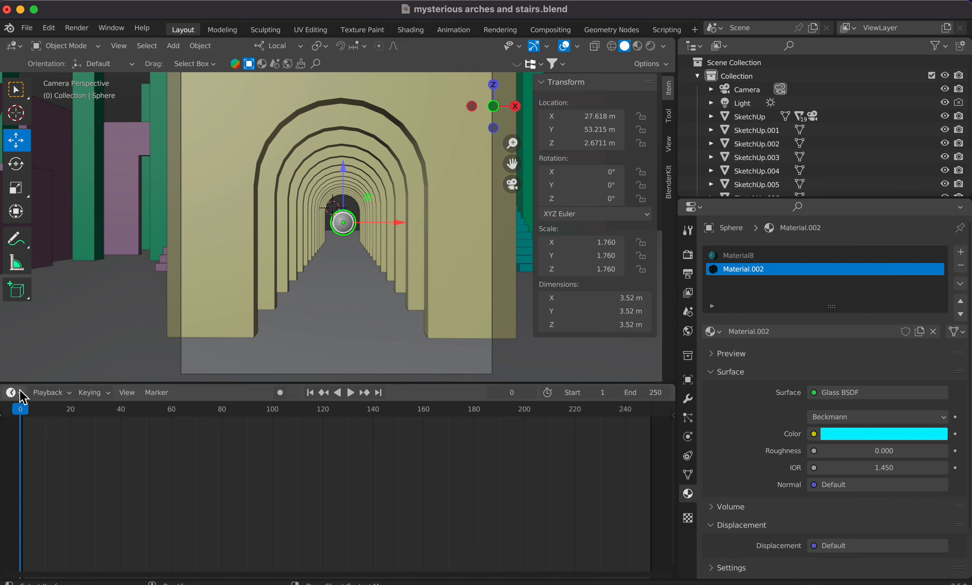
Step: Replace the timeline with the Shader Editor showing the World's Sky Texture settings, and show the camera view in rendered shading
click(17, 393)
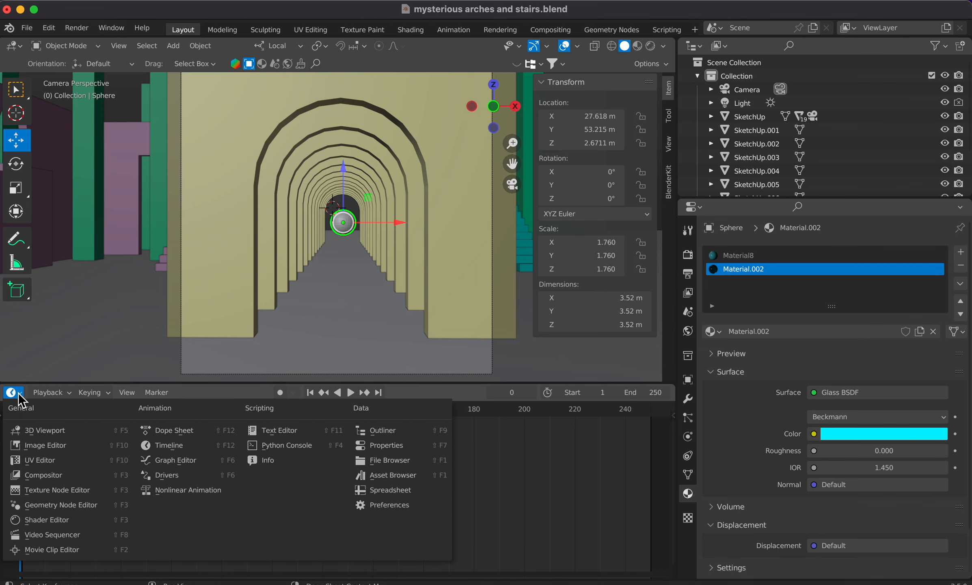
click(36, 521)
scroll(130, 538, down, 5)
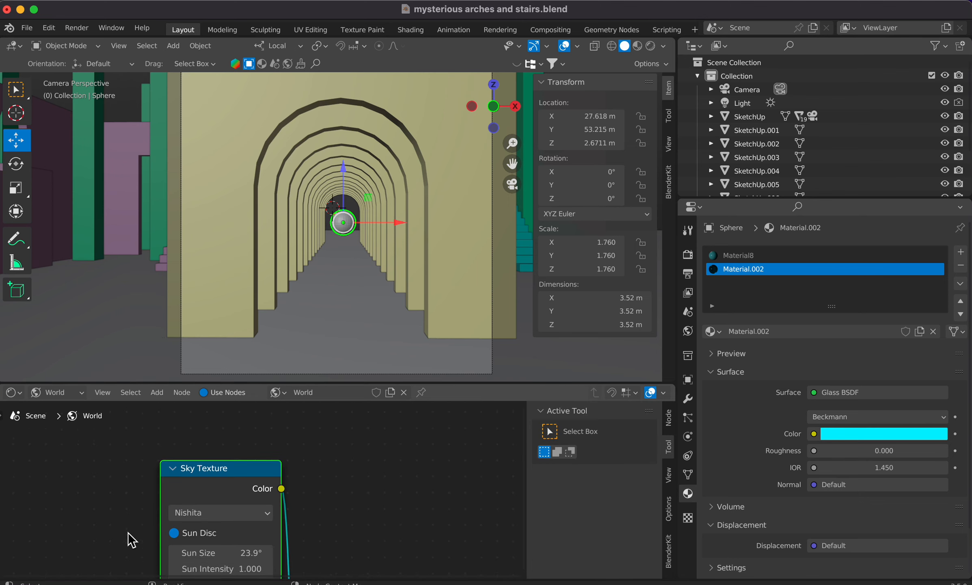
scroll(131, 541, up, 1)
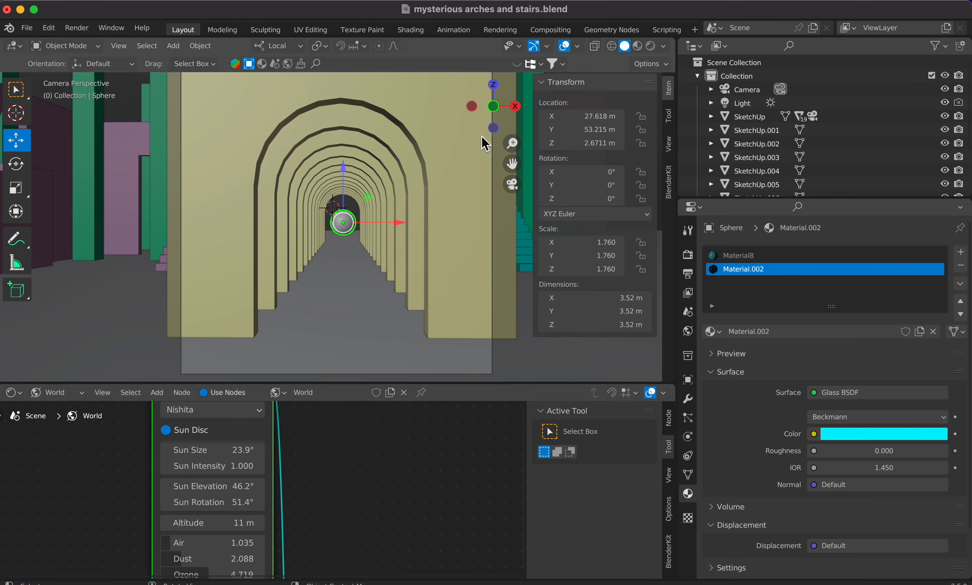
click(651, 46)
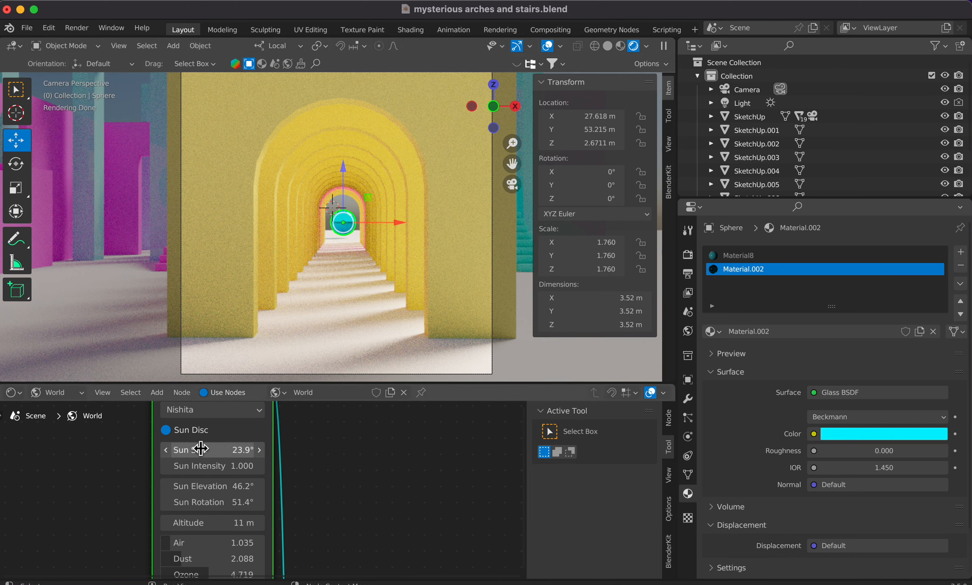
Step: Try sun sizes between 0.000002° and 39° on the Sky Texture to compare shadow softness, and settle on 19.8°
drag(215, 447, 179, 447)
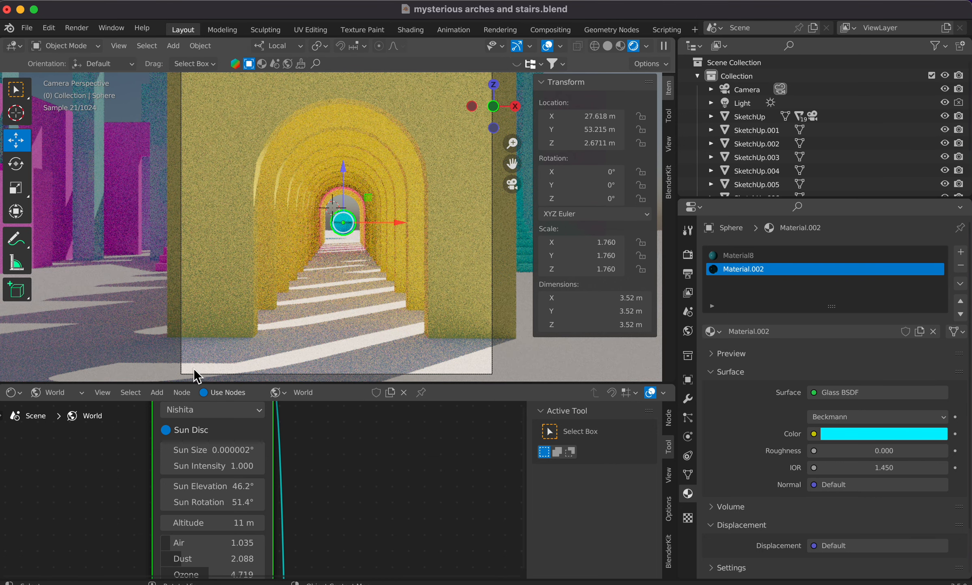
drag(190, 452, 262, 452)
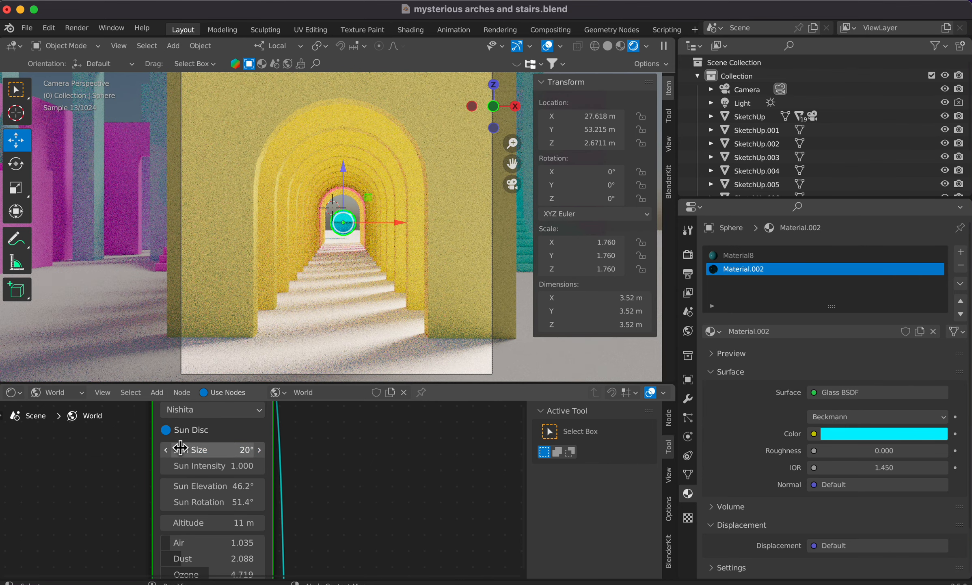
drag(186, 450, 237, 450)
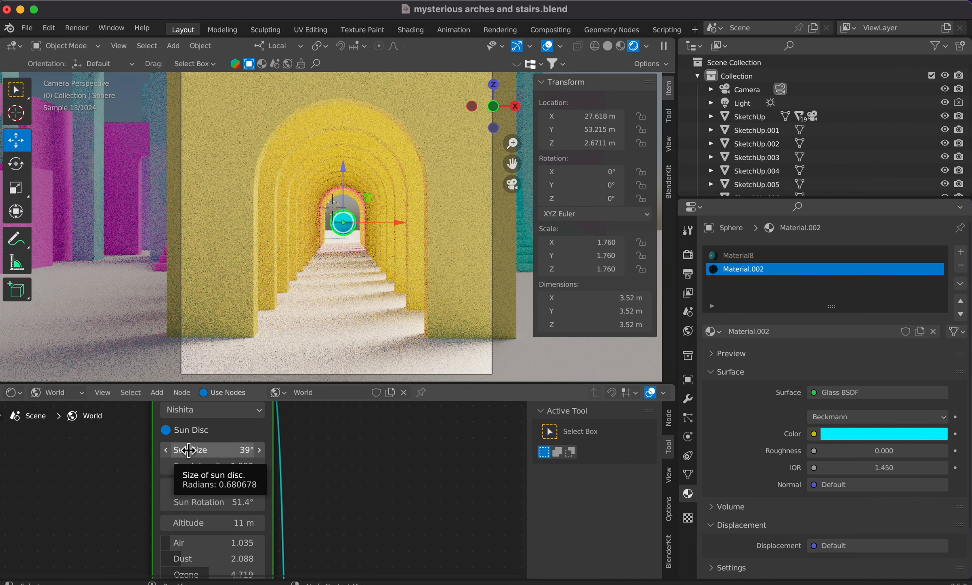
drag(189, 450, 167, 450)
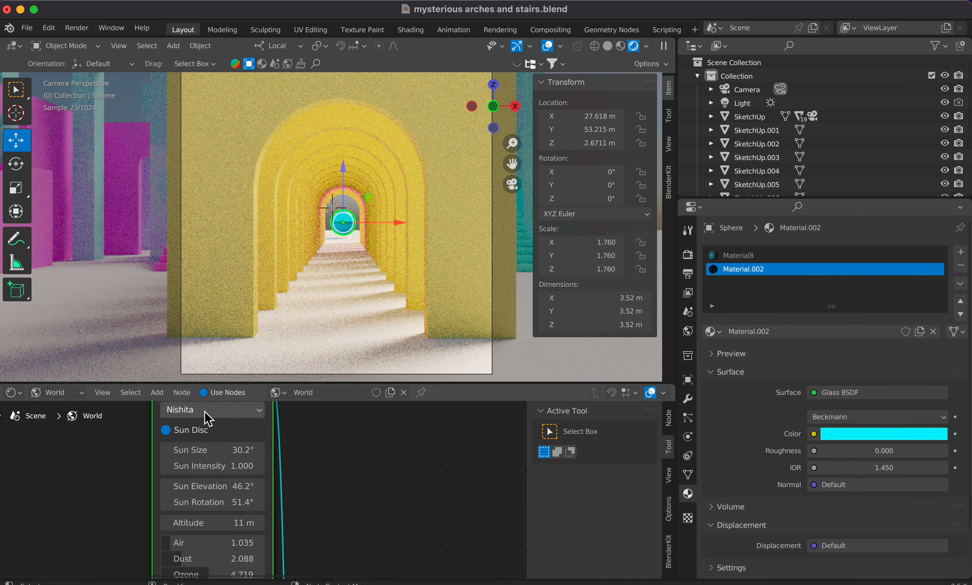
mouse_move(207, 450)
mouse_down()
mouse_move(178, 449)
mouse_move(208, 449)
mouse_up()
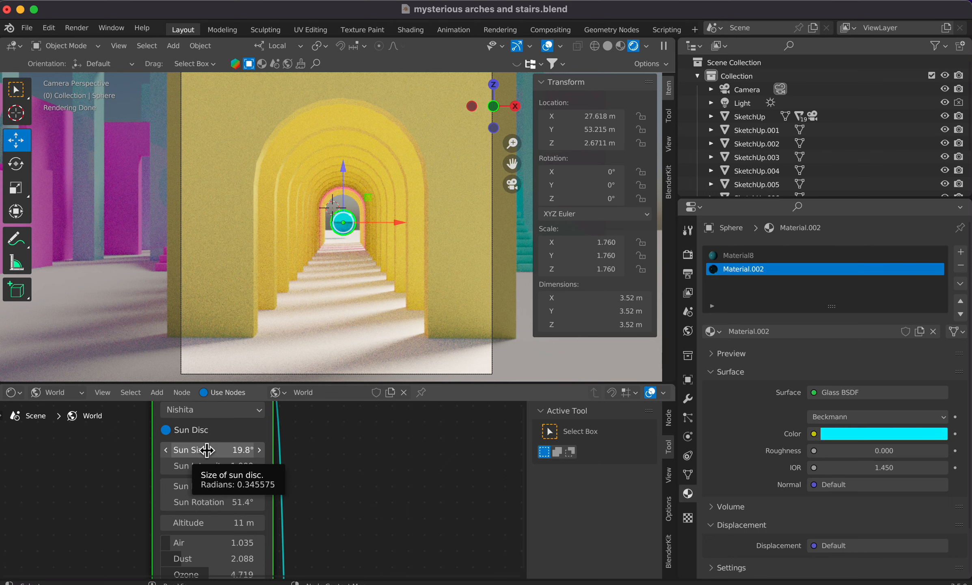
Step: Select the camera and open the scene's output settings
click(490, 355)
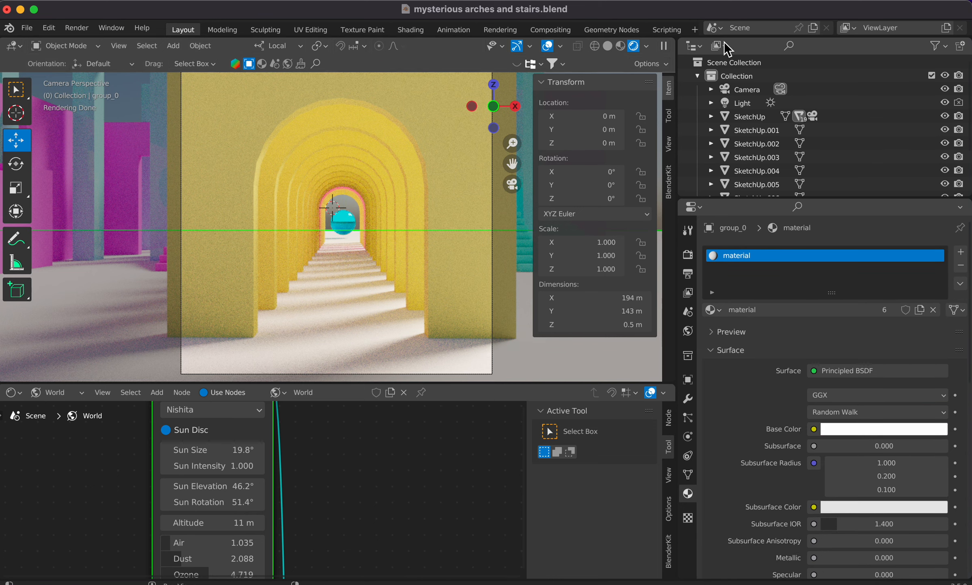
click(738, 91)
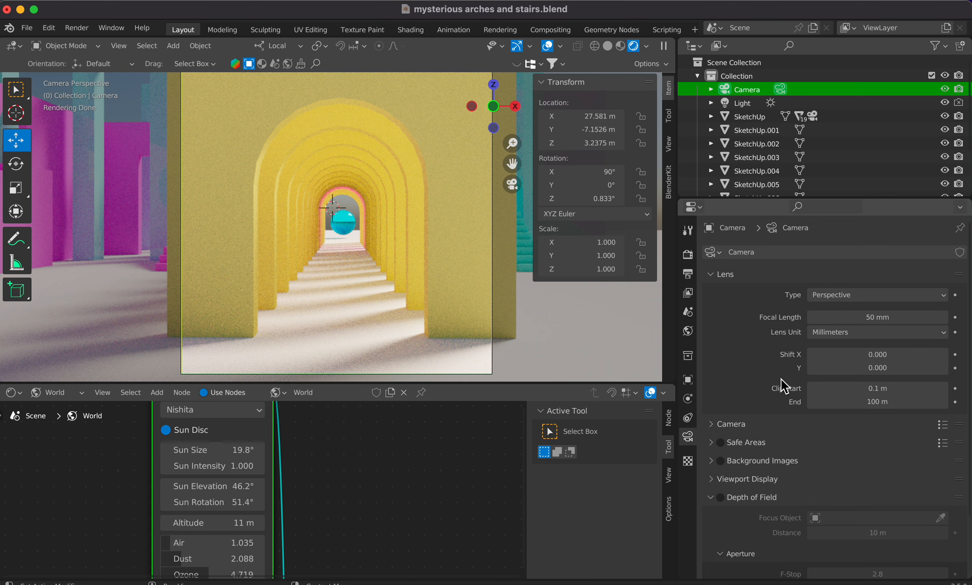
click(688, 275)
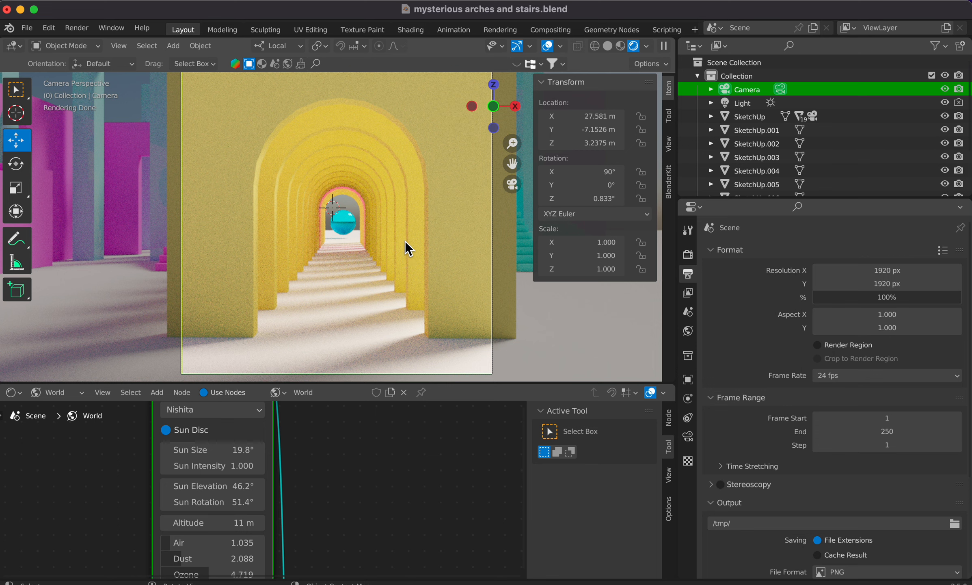
Step: Save the Blender file under its existing name
click(28, 28)
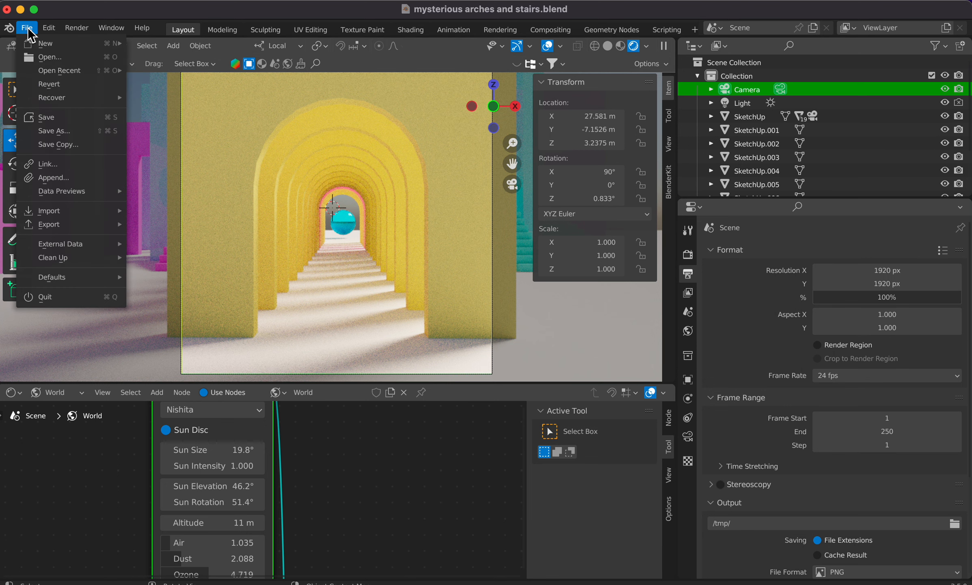
click(43, 118)
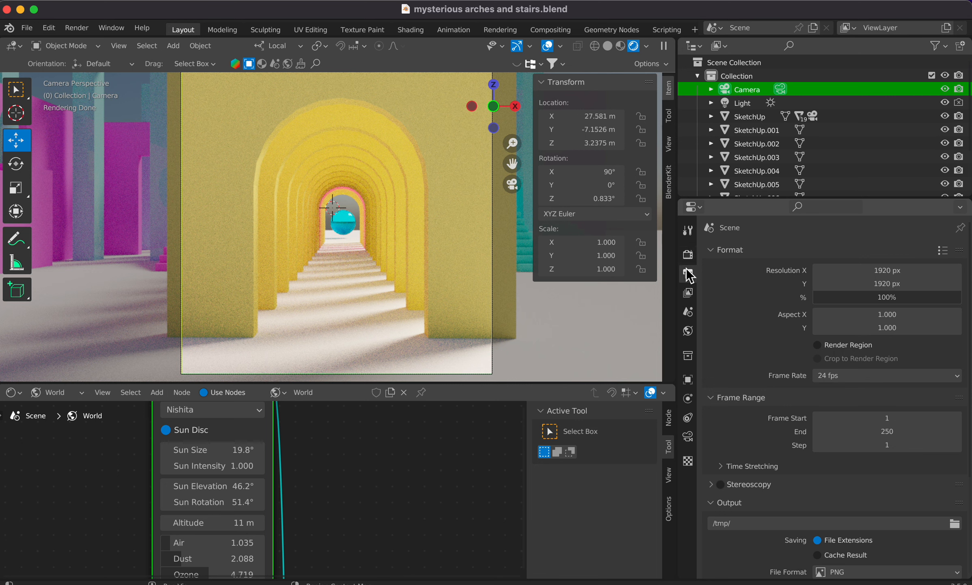
Step: Set the render output path to the Desktop folder
scroll(846, 458, down, 8)
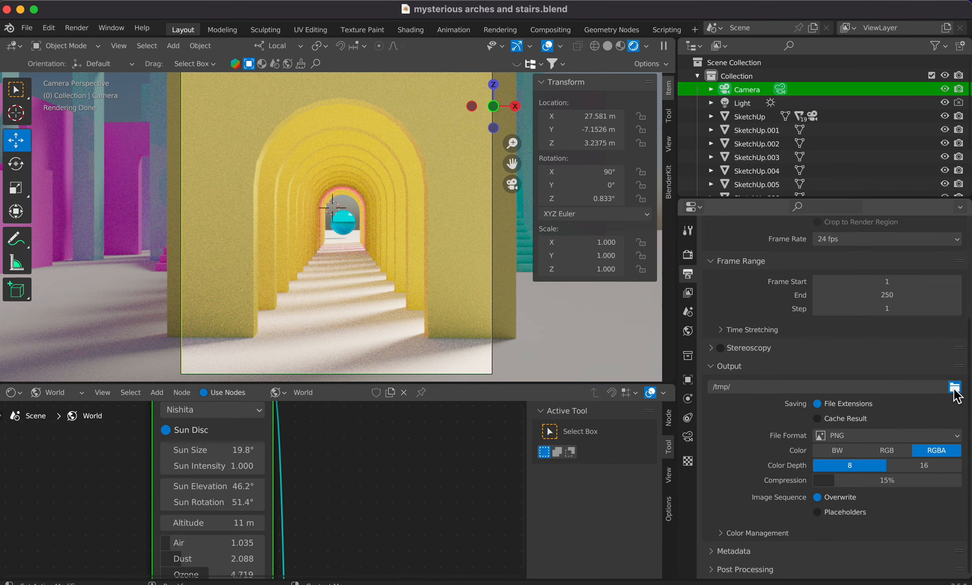
click(954, 388)
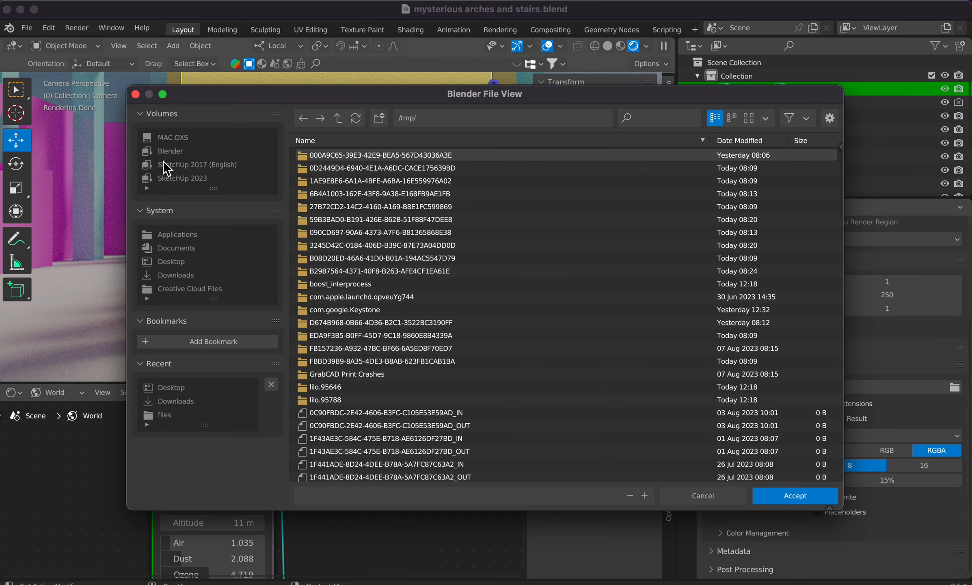
click(165, 264)
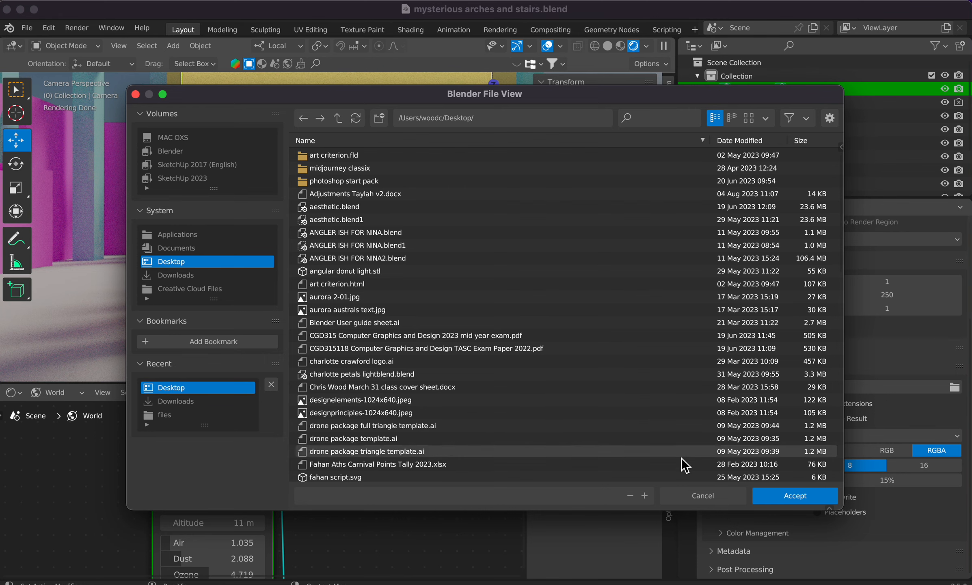
click(796, 499)
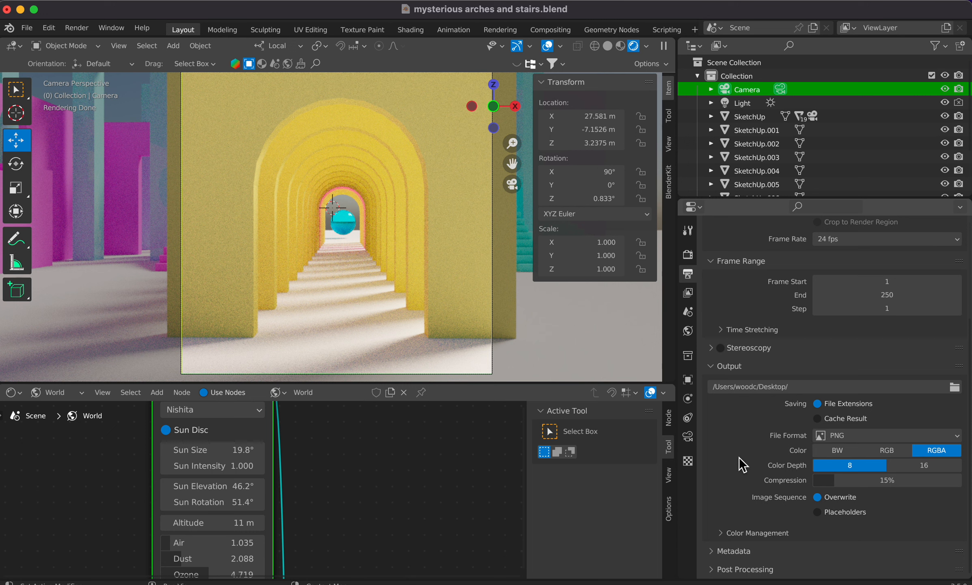
Step: Lower the render resolution percentage to 13%
scroll(817, 366, up, 5)
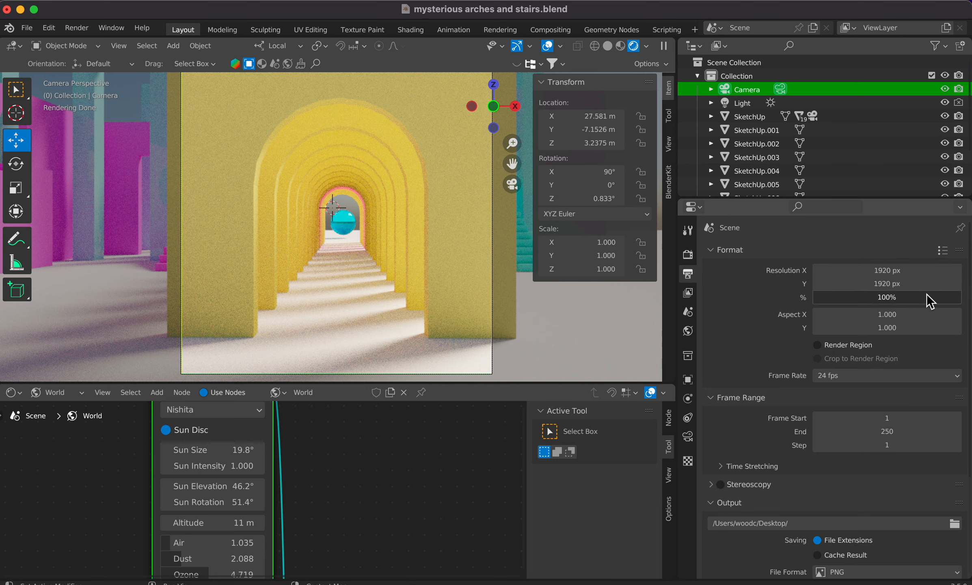
drag(958, 301, 832, 299)
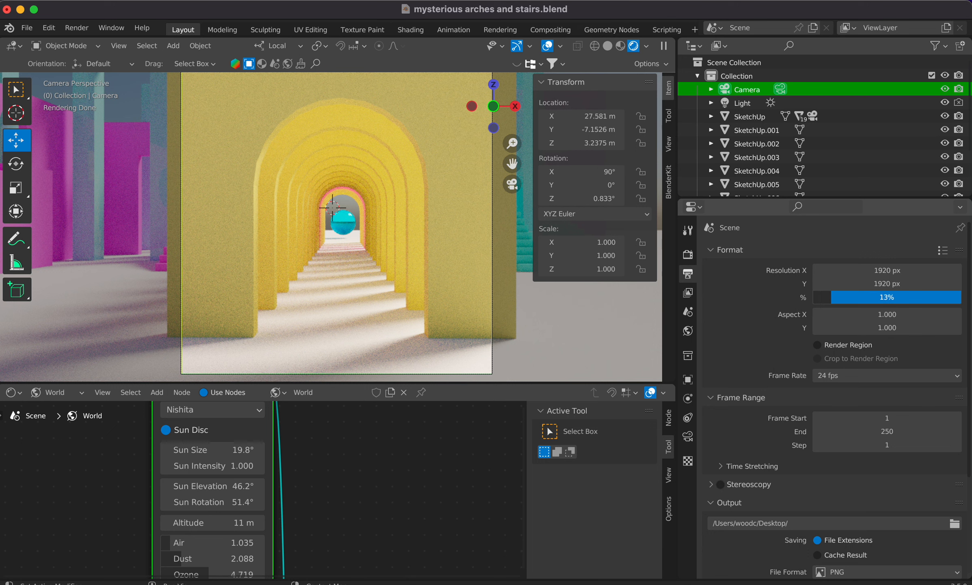